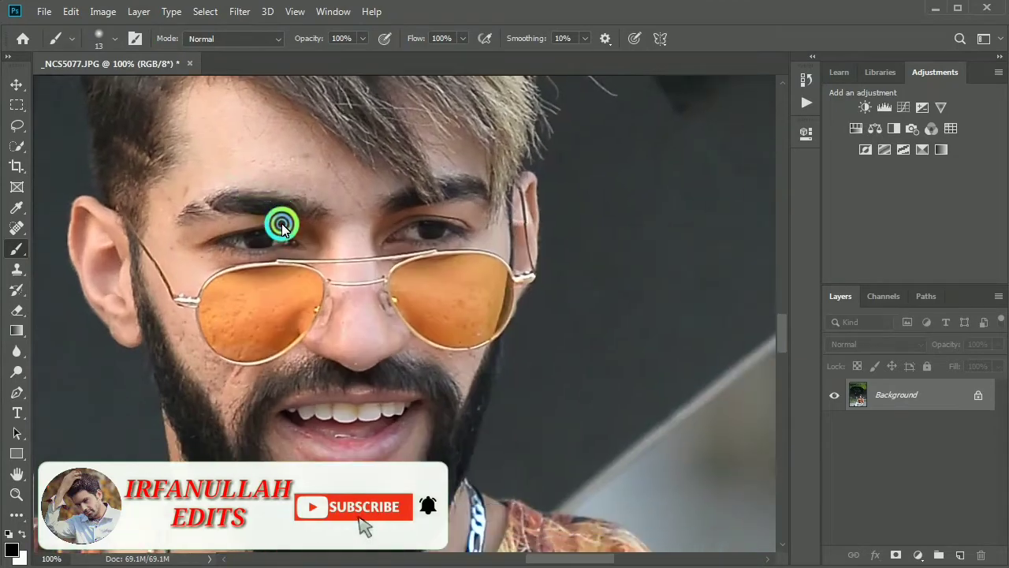
Switch to the Mixer Brush at size 45 and turn off loading the brush after each stroke
drag(15, 254, 79, 295)
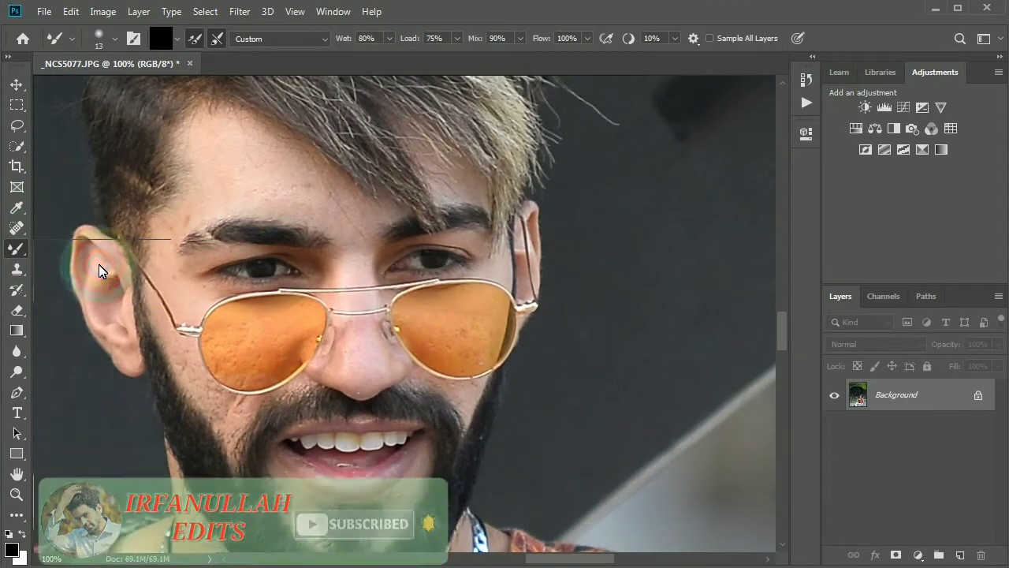
key(bracketright)
key(bracketright)
key(bracketright)
key(bracketright)
key(bracketright)
key(bracketright)
key(bracketright)
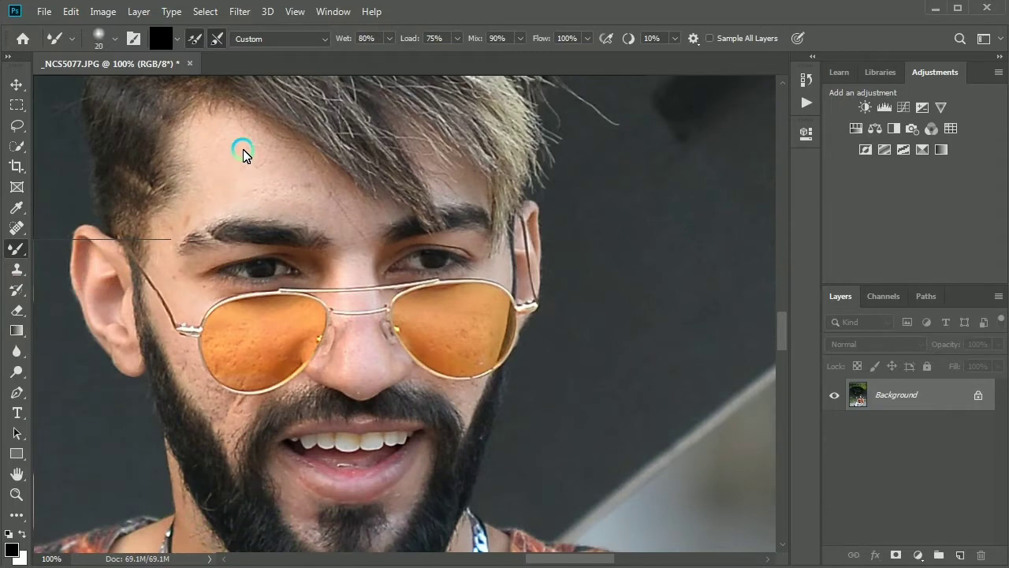
mouse_move(289, 191)
mouse_down()
mouse_move(233, 141)
mouse_move(269, 154)
mouse_up()
click(194, 38)
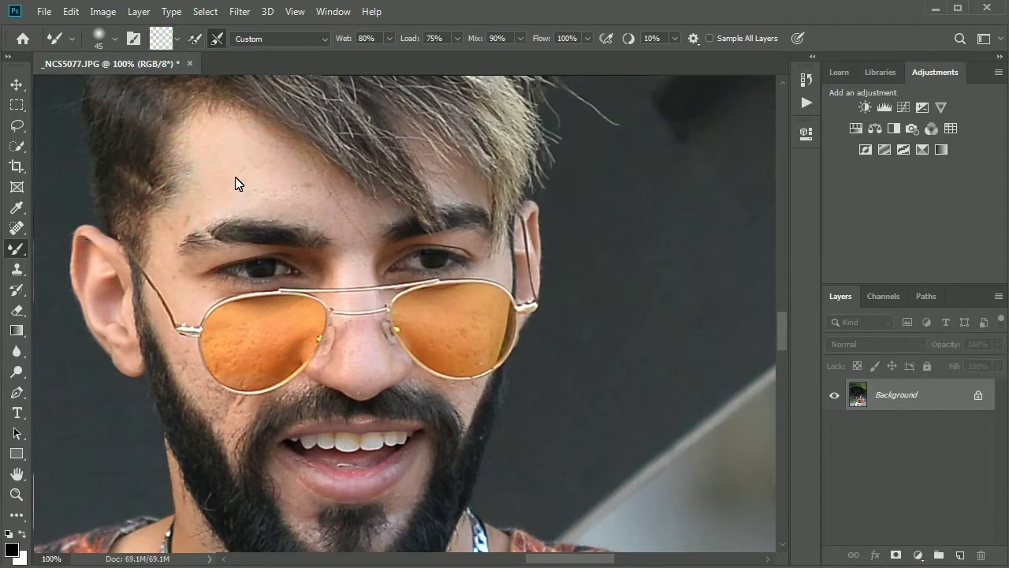
Set the Mixer Brush wetness to 20% and smoothing to 16%
click(367, 38)
text(20)
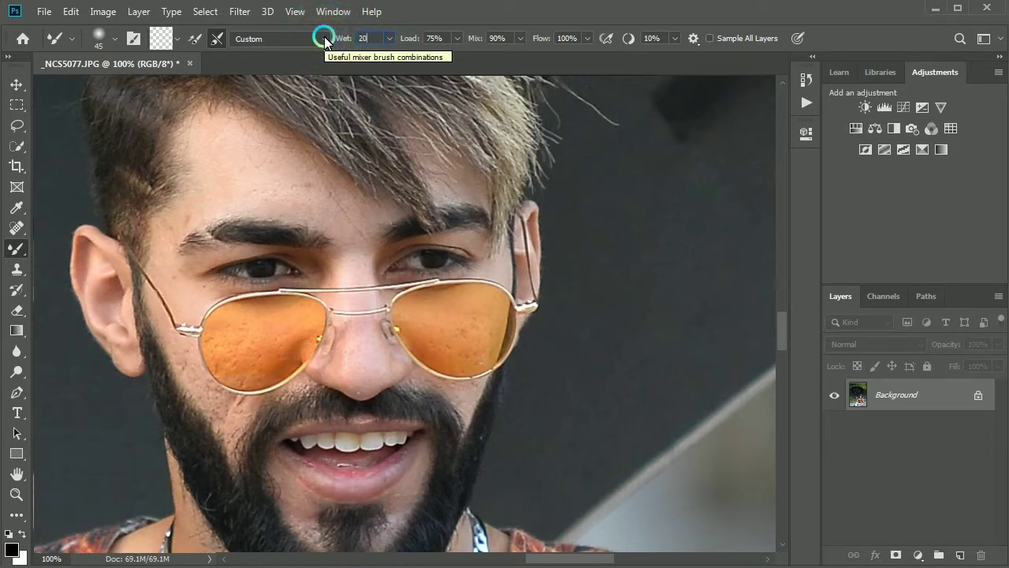
click(651, 38)
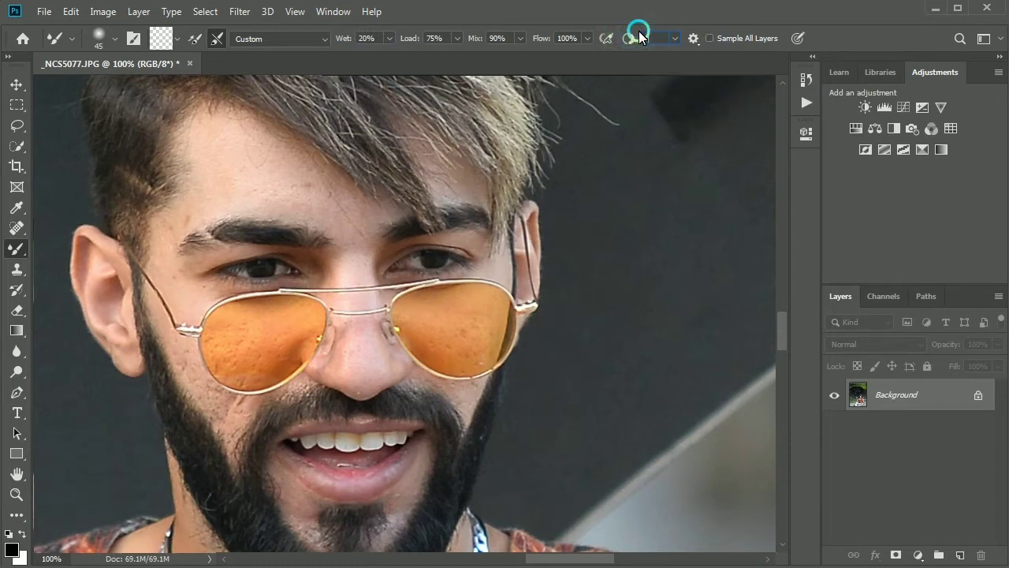
text(16)
click(497, 37)
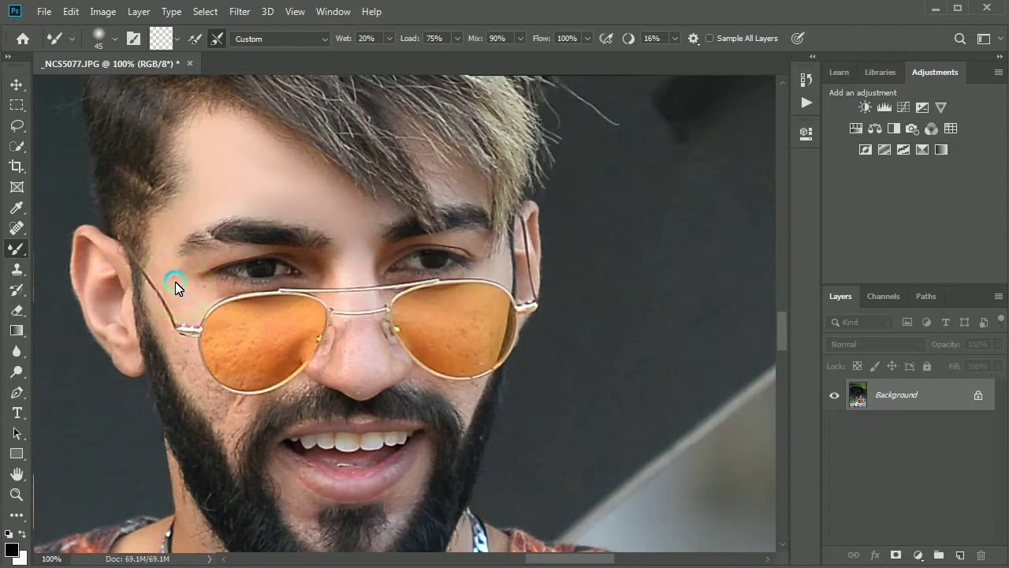
Smooth the skin on the cheek beside and below the left lens with the brush at size 30
key(bracketleft)
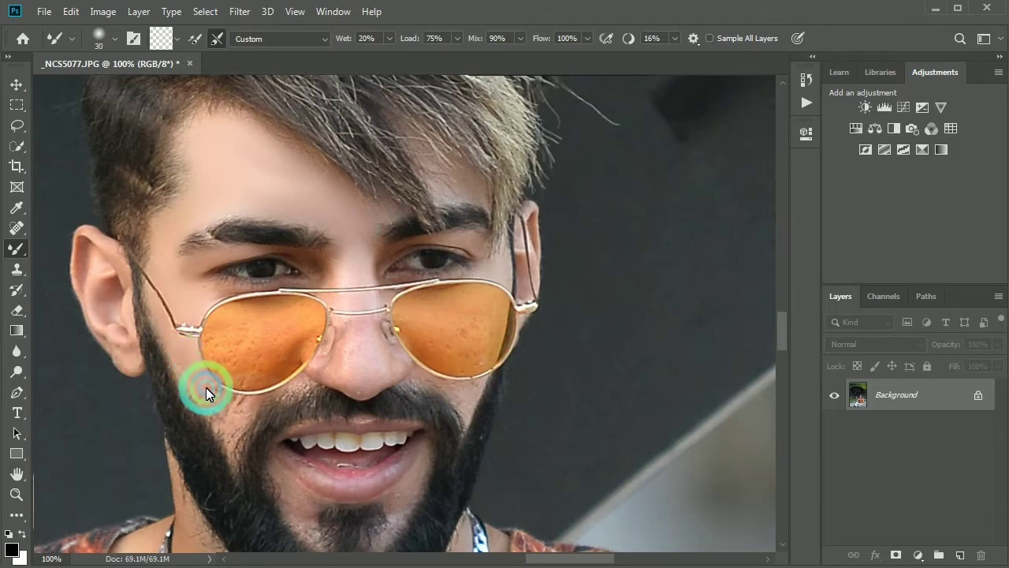
scroll(209, 354, up, 1)
scroll(189, 392, up, 1)
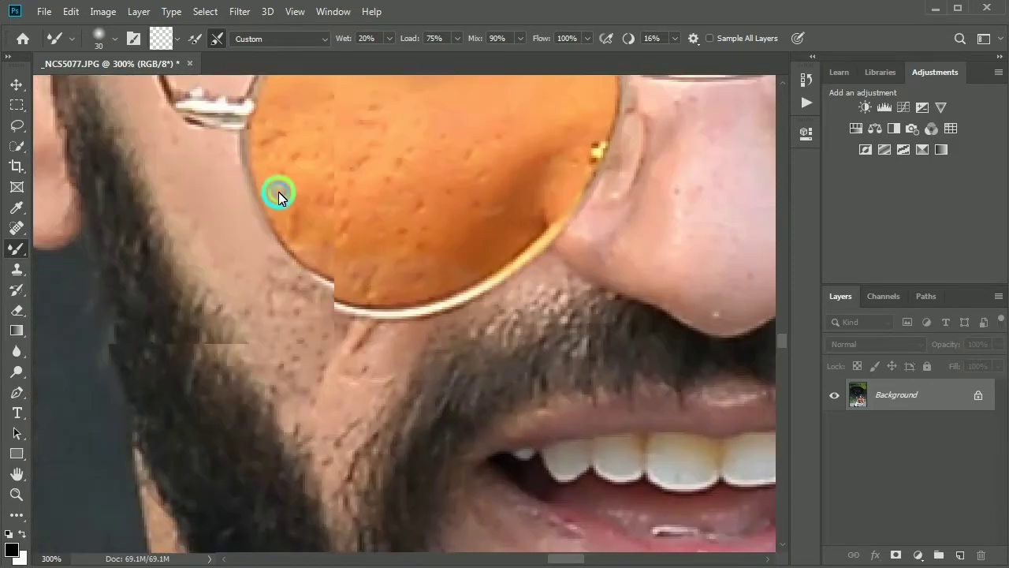
scroll(276, 244, down, 1)
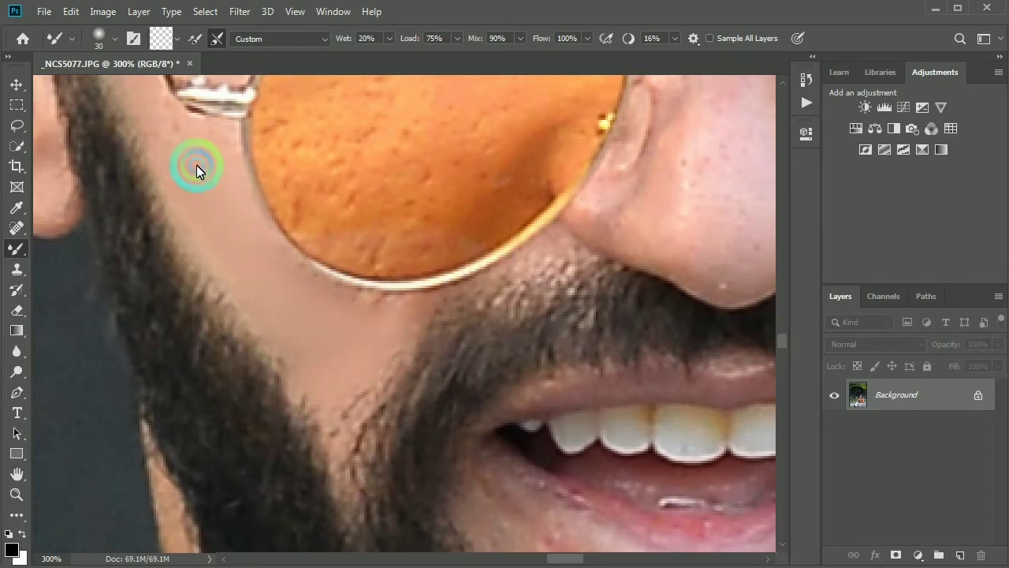
drag(182, 162, 274, 323)
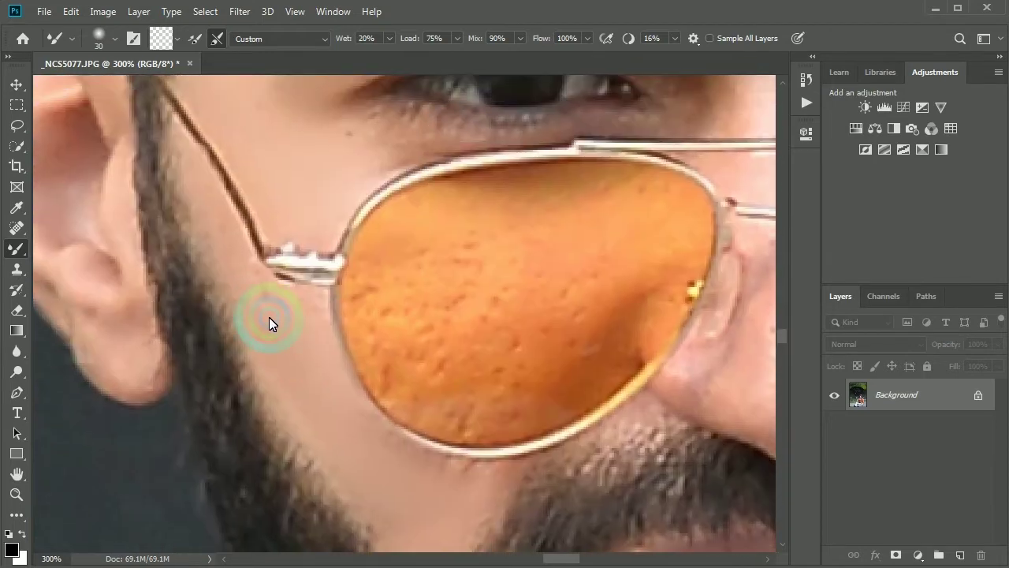
Smooth the blemished skin seen through the left orange lens with the brush at size 25
key(bracketleft)
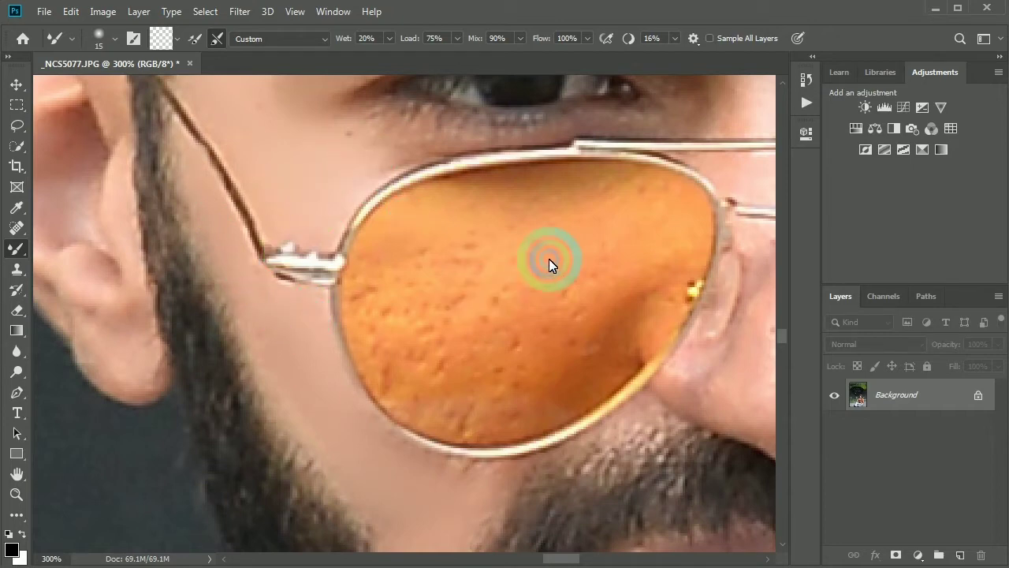
key(bracketright)
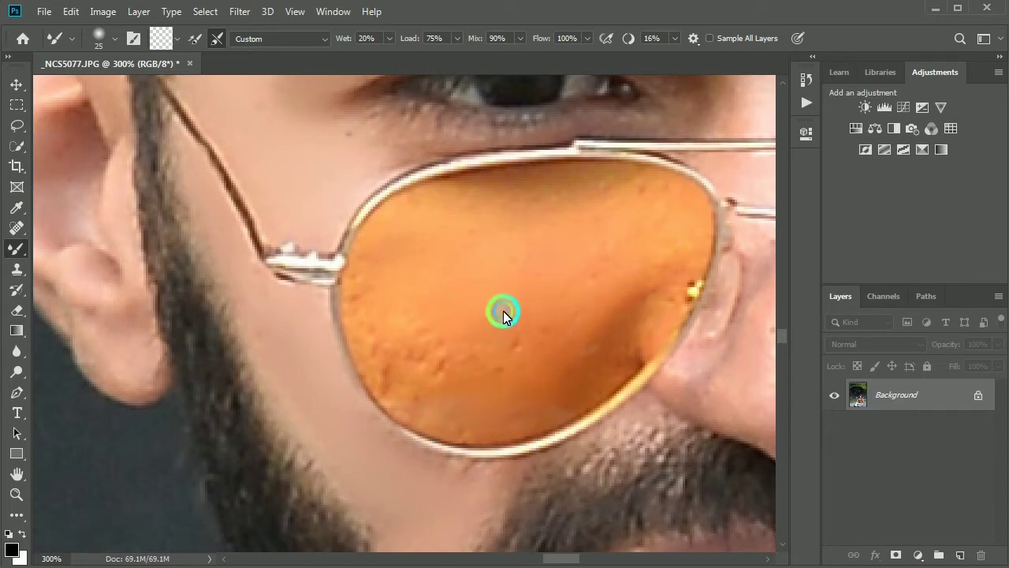
mouse_move(377, 286)
mouse_down()
mouse_move(386, 348)
mouse_move(377, 348)
mouse_move(452, 394)
mouse_move(428, 369)
mouse_move(400, 363)
mouse_move(412, 396)
mouse_move(460, 423)
mouse_up()
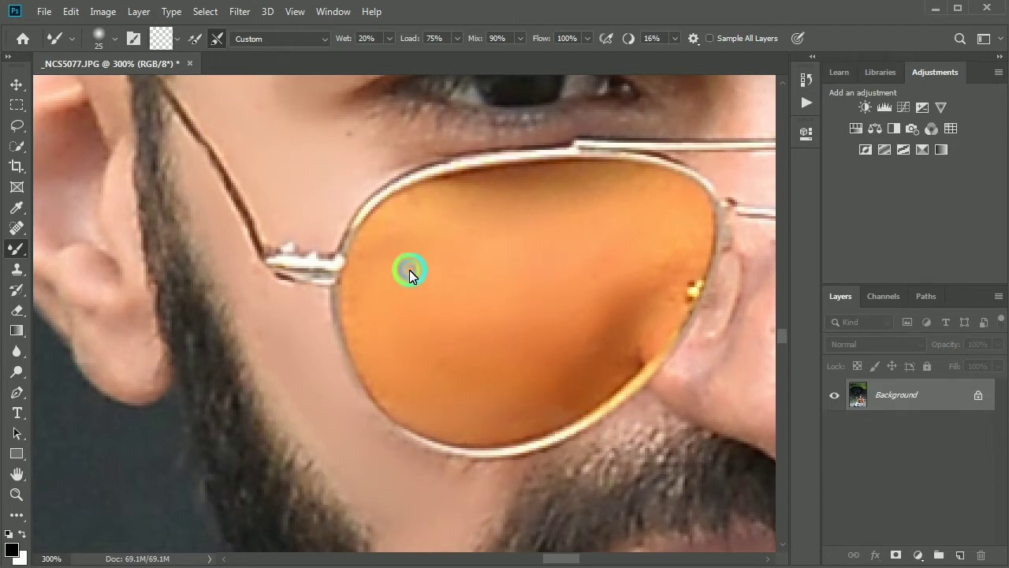
Smooth the skin around the left eye and across the bridge of the nose with the brush at size 15
drag(468, 257, 455, 459)
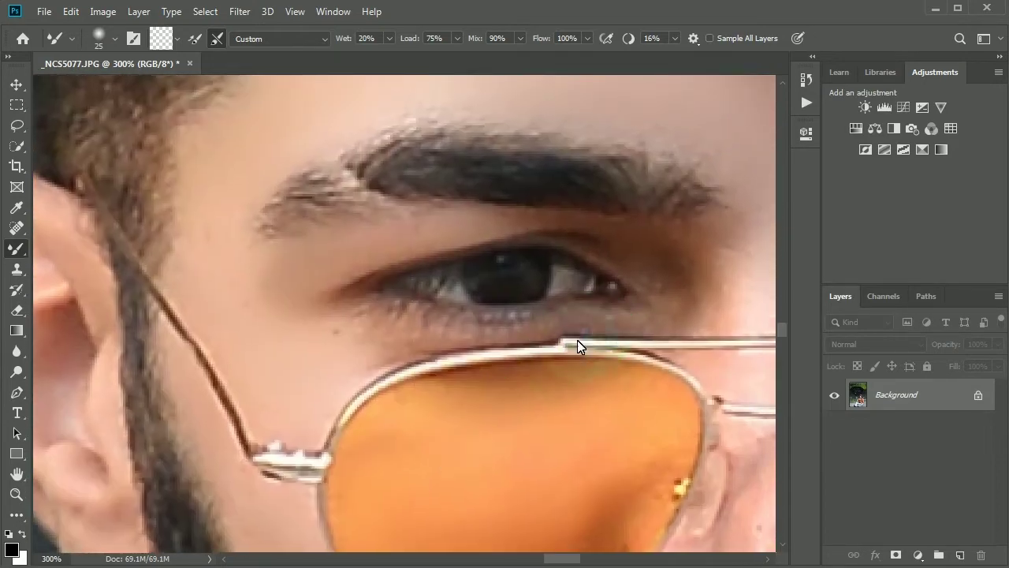
key(bracketleft)
mouse_move(658, 246)
mouse_down()
mouse_move(635, 260)
mouse_move(653, 277)
mouse_move(640, 269)
mouse_move(633, 228)
mouse_move(502, 218)
mouse_move(392, 232)
mouse_move(378, 335)
mouse_up()
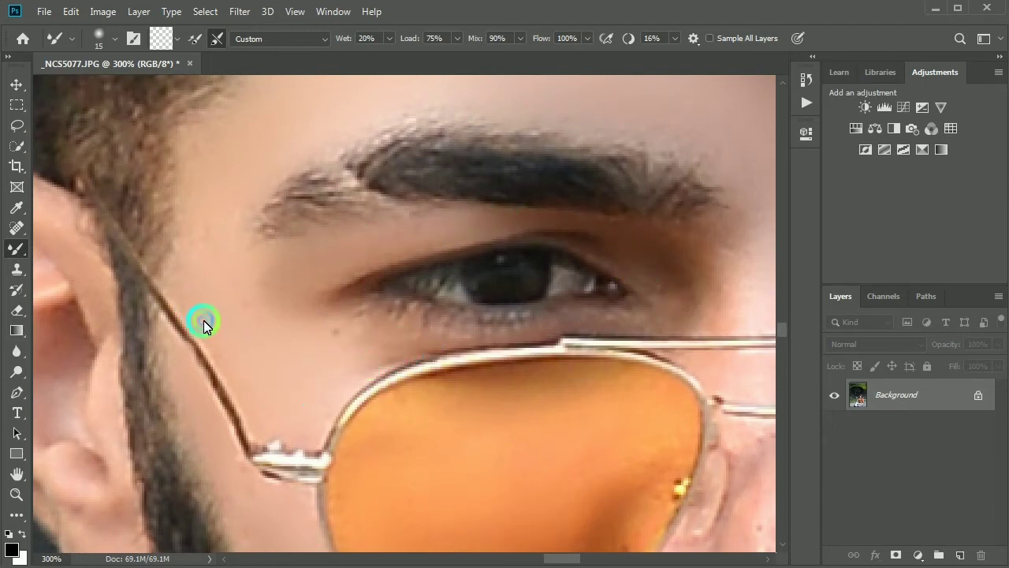
scroll(727, 273, up, 5)
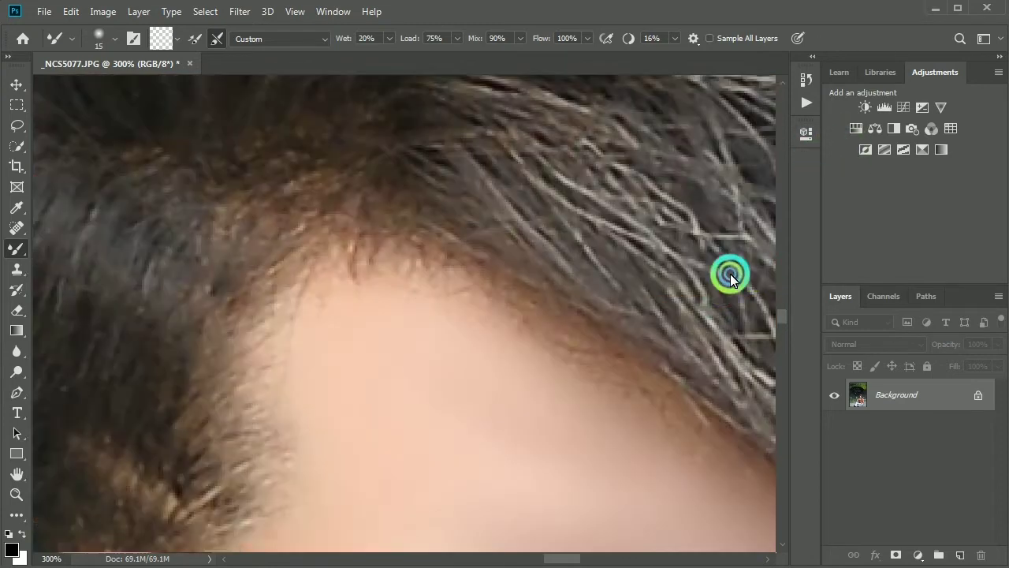
scroll(750, 281, down, 5)
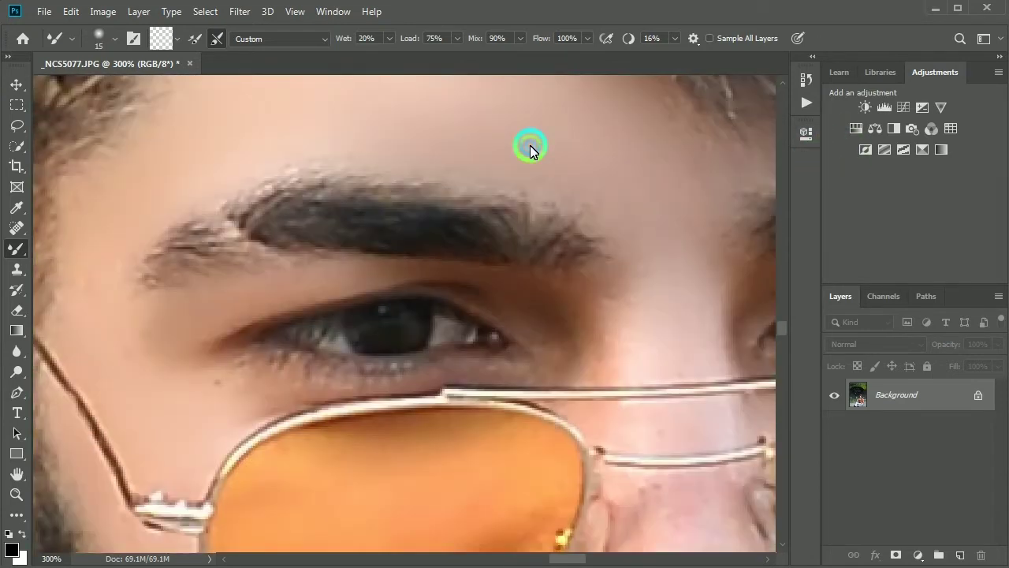
mouse_move(600, 335)
mouse_down()
mouse_move(570, 309)
mouse_move(599, 343)
mouse_move(576, 371)
mouse_move(655, 458)
mouse_move(709, 421)
mouse_up()
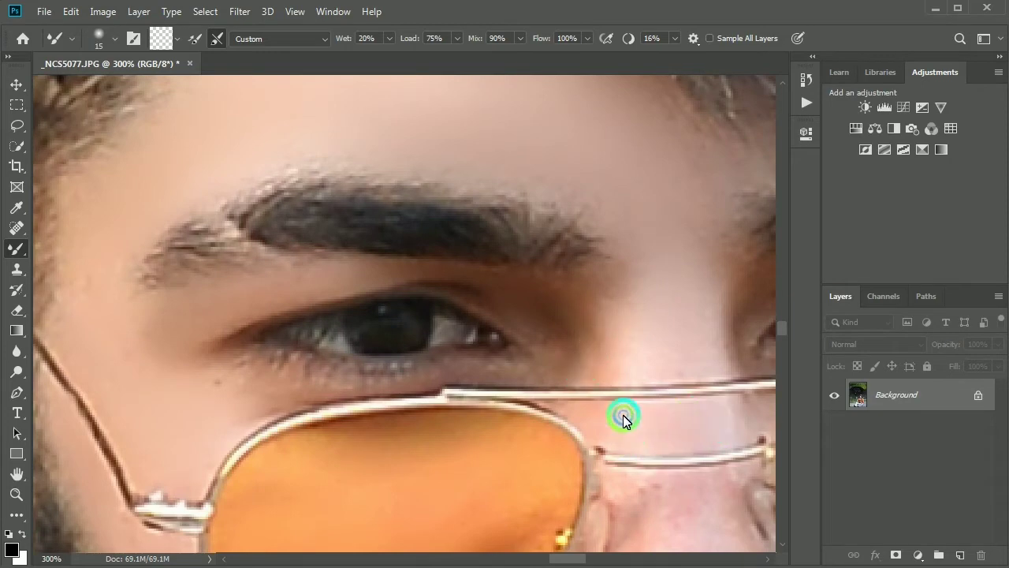
mouse_move(648, 439)
mouse_down()
mouse_move(733, 417)
mouse_move(680, 396)
mouse_up()
Enlarge the brush to size 35 and blend away the spots on the middle and left side of the nose
scroll(646, 347, down, 5)
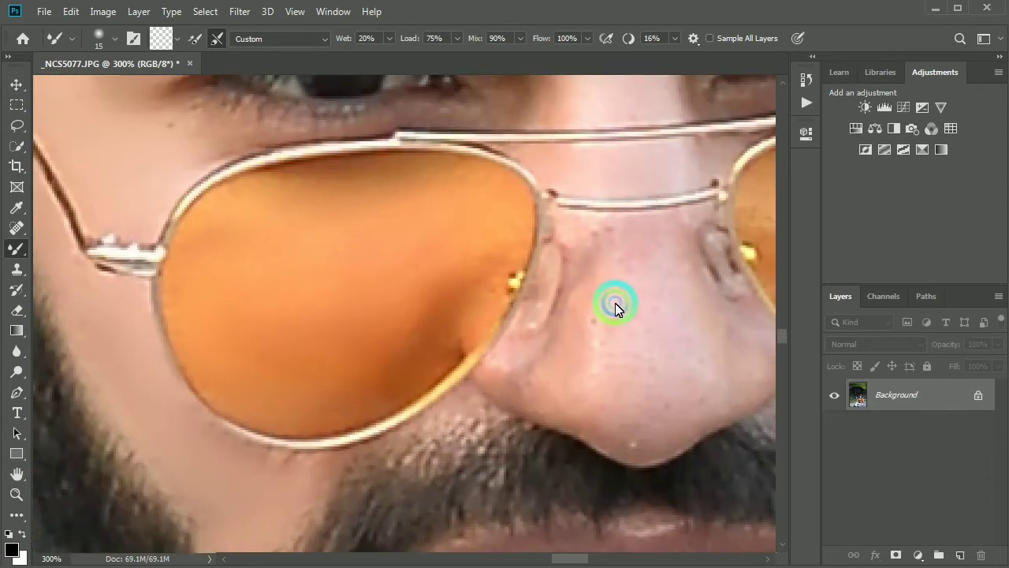
key(bracketright)
key(bracketright)
key(bracketright)
key(bracketright)
mouse_move(619, 288)
mouse_down()
mouse_move(639, 318)
mouse_move(633, 331)
mouse_move(626, 283)
mouse_up()
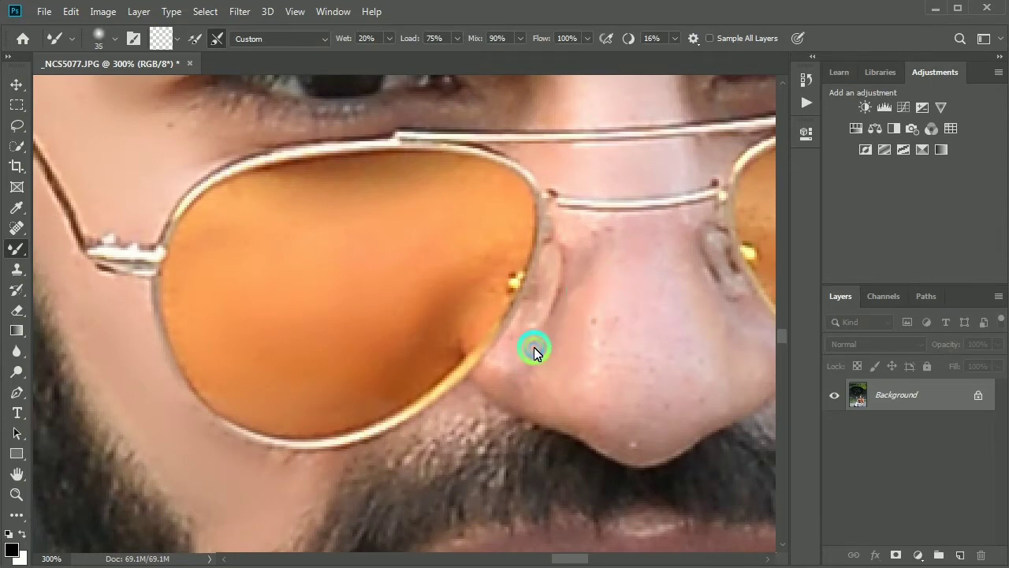
drag(534, 347, 577, 278)
mouse_move(641, 229)
mouse_down()
mouse_move(608, 246)
mouse_move(670, 340)
mouse_move(603, 317)
mouse_up()
mouse_move(689, 356)
mouse_down()
mouse_move(666, 243)
mouse_move(715, 364)
mouse_move(742, 331)
mouse_move(739, 311)
mouse_move(670, 418)
mouse_move(645, 428)
mouse_move(578, 397)
mouse_move(561, 377)
mouse_up()
Reduce the brush to size 20 and smooth the sides, tip and right nostril area of the nose
key(bracketleft)
key(bracketleft)
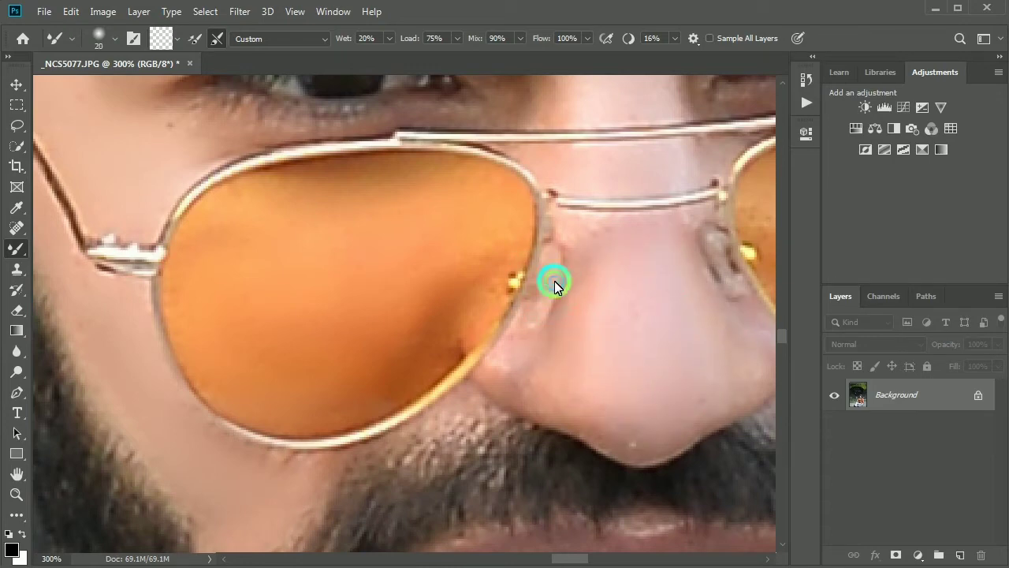
mouse_move(521, 357)
mouse_down()
mouse_move(561, 415)
mouse_move(625, 441)
mouse_up()
mouse_move(696, 233)
mouse_down()
mouse_move(752, 338)
mouse_move(589, 396)
mouse_up()
scroll(616, 271, down, 3)
scroll(616, 272, right, 3)
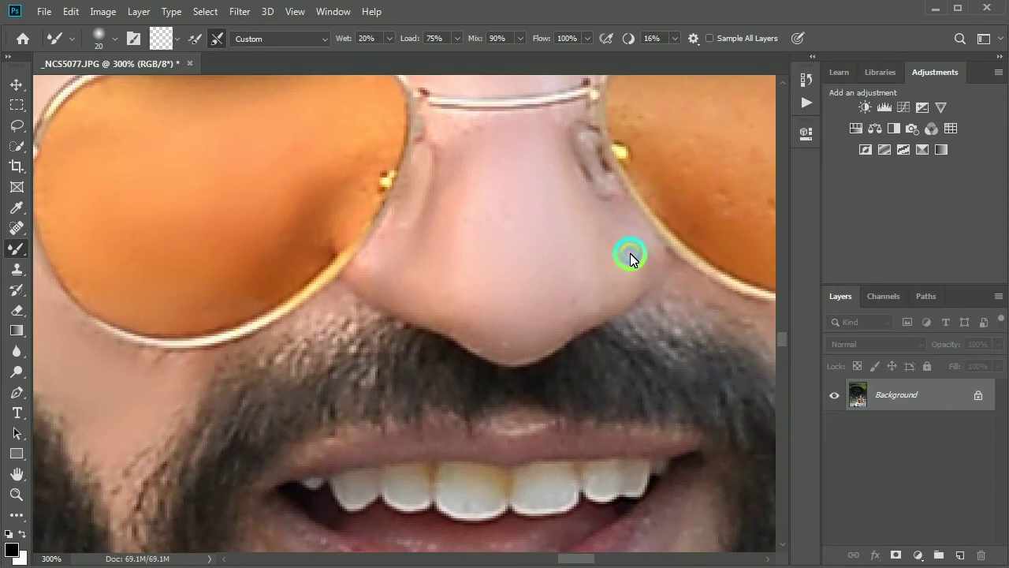
drag(630, 253, 602, 288)
scroll(596, 354, up, 3)
scroll(597, 354, left, 3)
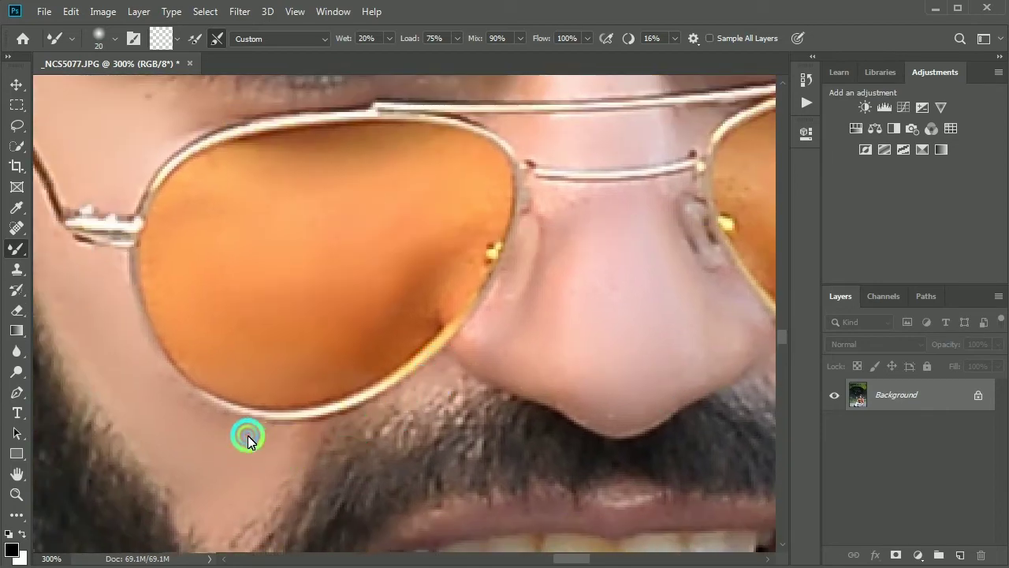
Smooth the blemished skin seen through the right orange lens with the size 20 brush
scroll(366, 323, up, 3)
scroll(365, 323, right, 3)
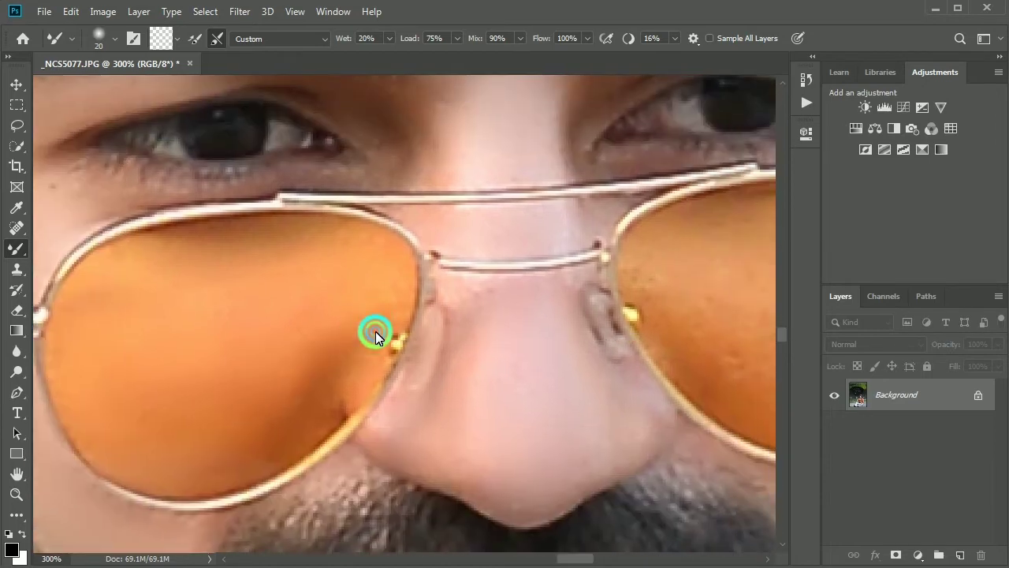
scroll(313, 413, right, 3)
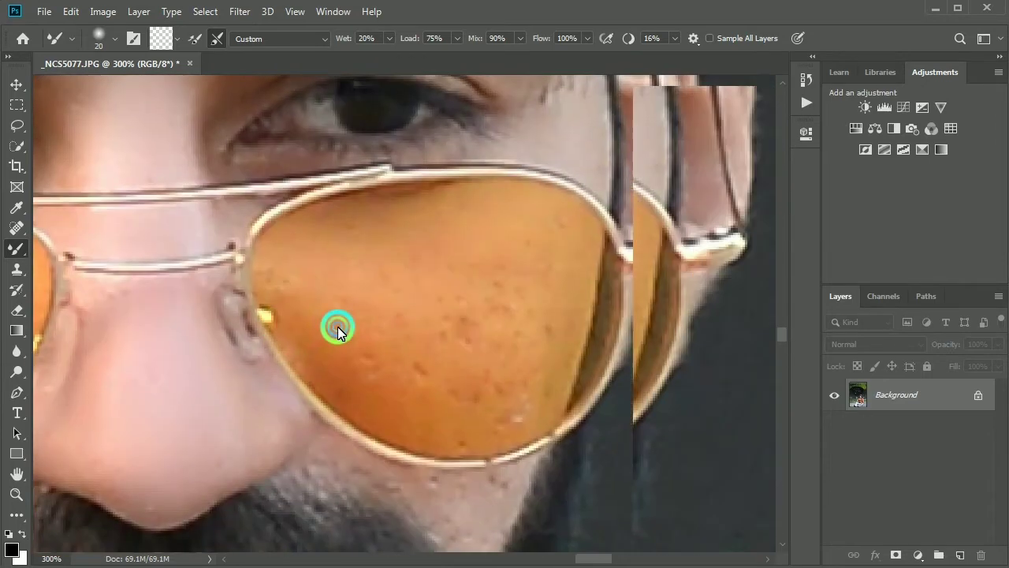
drag(406, 305, 440, 317)
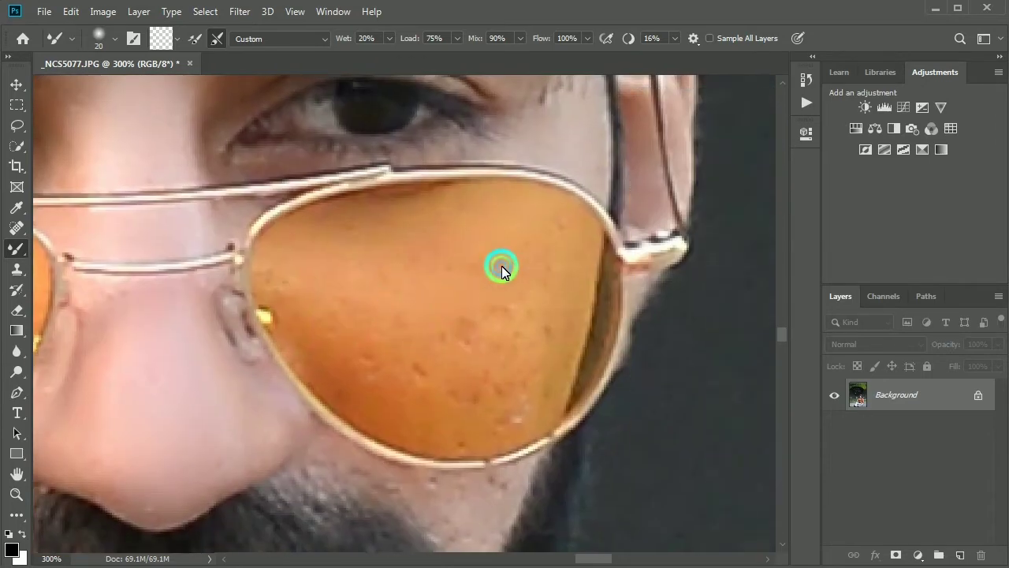
mouse_move(501, 265)
mouse_down()
mouse_move(393, 320)
mouse_move(369, 302)
mouse_up()
mouse_move(304, 285)
mouse_down()
mouse_move(423, 404)
mouse_move(464, 394)
mouse_move(448, 337)
mouse_up()
mouse_move(428, 278)
mouse_down()
mouse_move(305, 270)
mouse_move(286, 283)
mouse_move(344, 365)
mouse_move(386, 393)
mouse_up()
mouse_move(485, 420)
mouse_down()
mouse_move(457, 430)
mouse_move(514, 384)
mouse_move(543, 307)
mouse_move(495, 329)
mouse_move(554, 232)
mouse_move(561, 293)
mouse_up()
mouse_move(490, 416)
mouse_down()
mouse_move(442, 371)
mouse_move(351, 323)
mouse_up()
Smooth the skin beside the right eye and on the cheek beneath the right lens
scroll(503, 228, up, 3)
scroll(349, 369, right, 3)
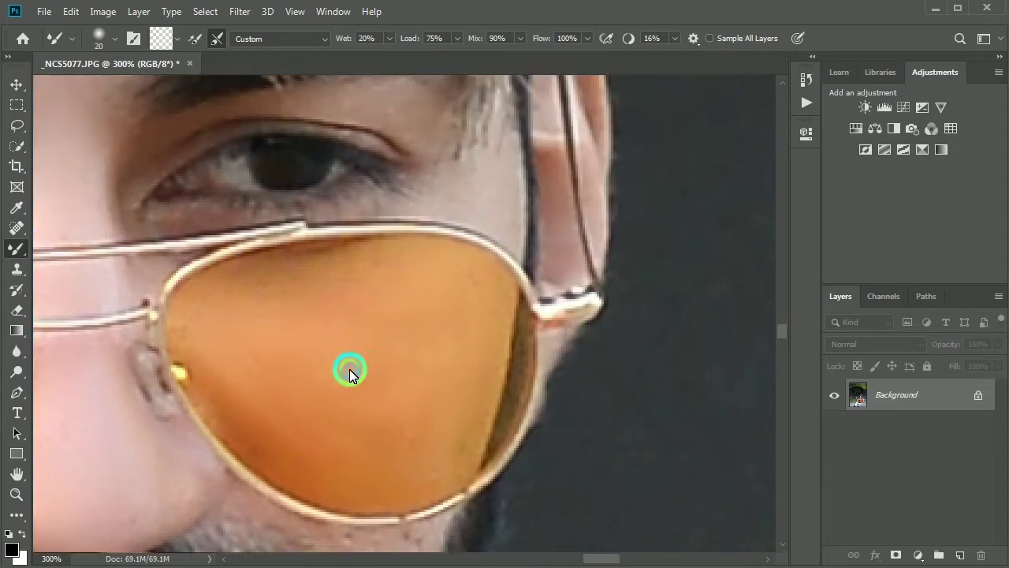
mouse_move(412, 223)
mouse_down()
mouse_move(308, 153)
mouse_move(536, 216)
mouse_move(527, 171)
mouse_move(519, 196)
mouse_up()
scroll(491, 346, down, 5)
scroll(491, 347, left, 2)
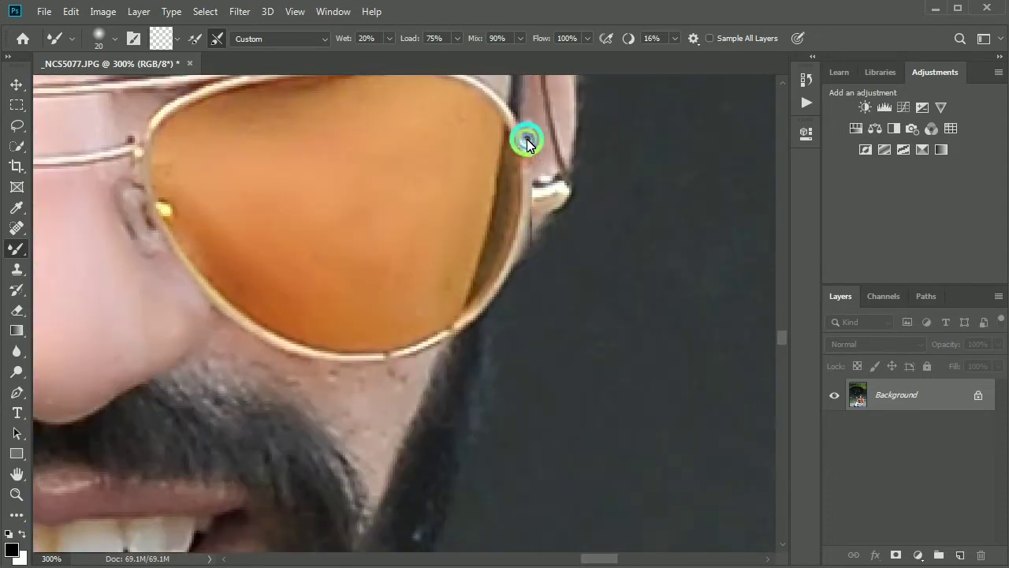
drag(338, 370, 277, 339)
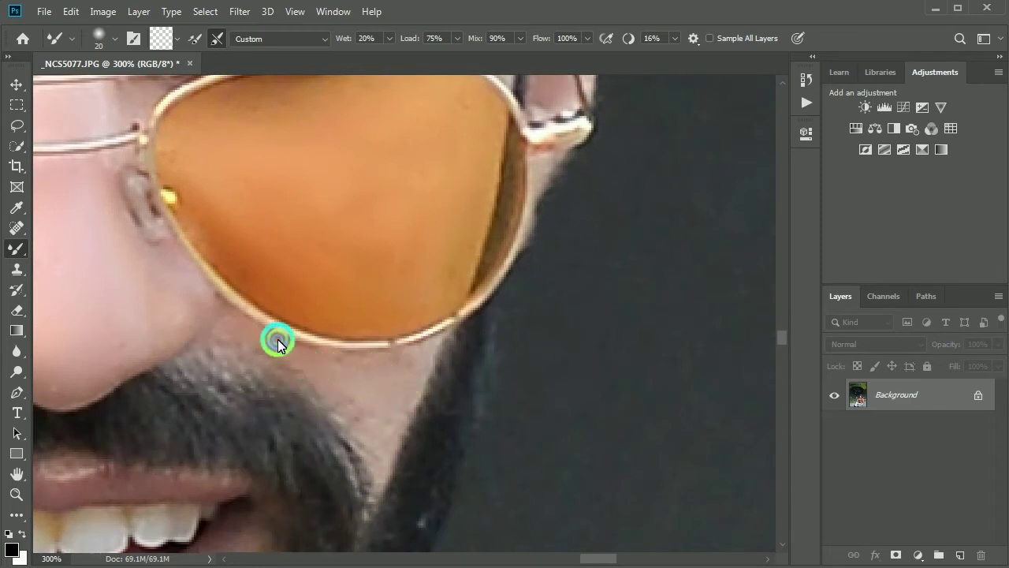
mouse_move(381, 417)
mouse_down()
mouse_move(342, 402)
mouse_move(407, 376)
mouse_move(342, 374)
mouse_move(246, 332)
mouse_up()
Smooth the bare skin on both sides of the chin between the lower lip and the beard
scroll(287, 202, down, 8)
scroll(395, 236, left, 6)
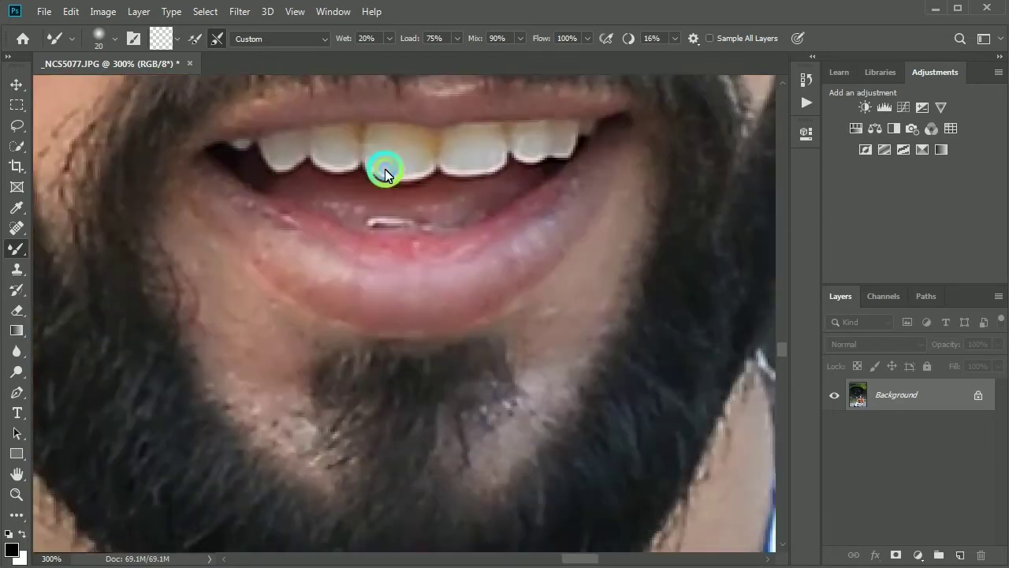
mouse_move(588, 286)
mouse_down()
mouse_move(609, 224)
mouse_move(609, 245)
mouse_move(535, 333)
mouse_move(527, 357)
mouse_move(546, 373)
mouse_move(532, 397)
mouse_move(576, 339)
mouse_move(593, 289)
mouse_move(524, 345)
mouse_move(290, 336)
mouse_up()
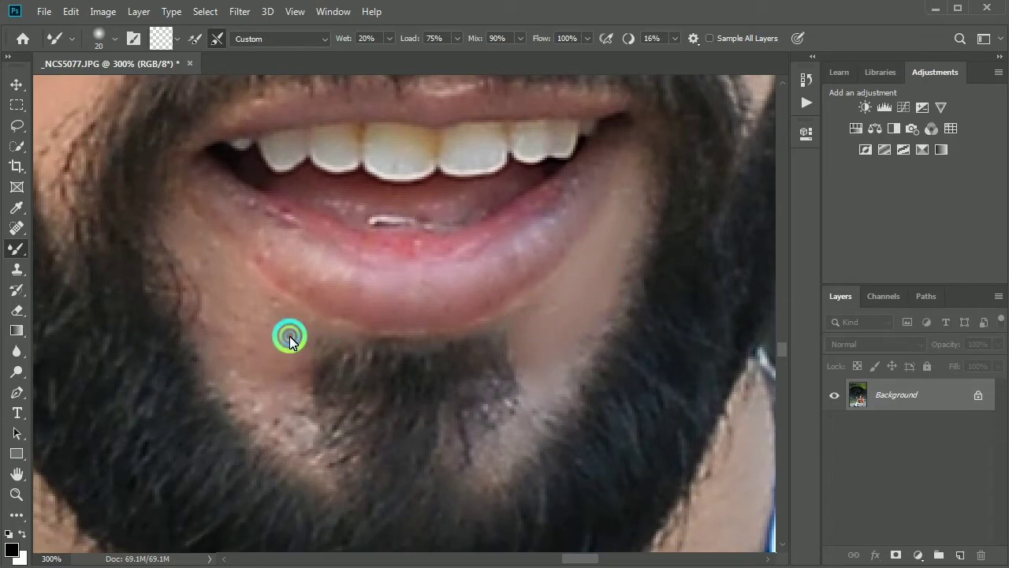
drag(226, 291, 256, 381)
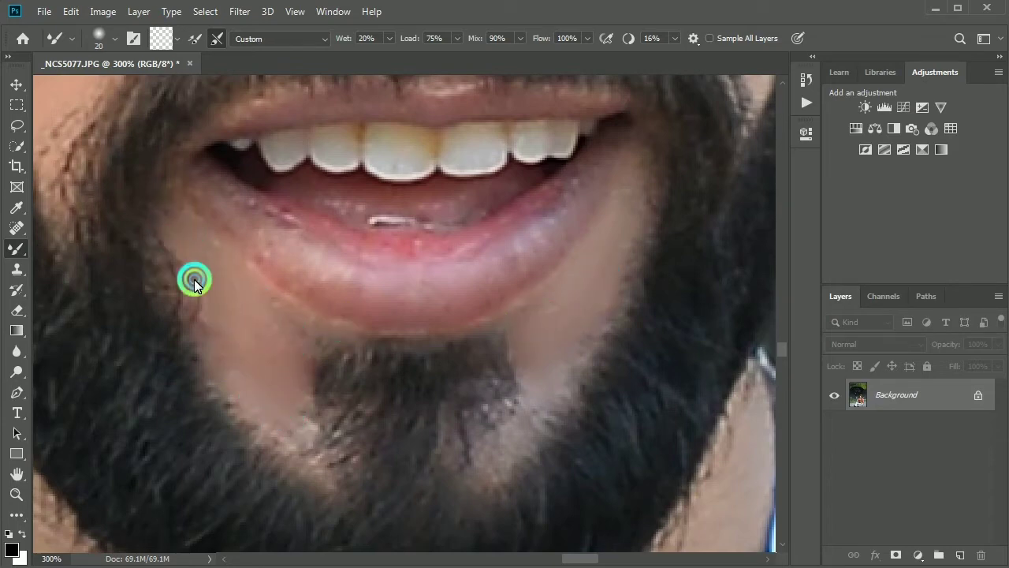
Smooth the neck and upper chest skin below the beard with the brush at size 45
scroll(453, 384, down, 3)
scroll(454, 385, down, 3)
scroll(384, 285, down, 1)
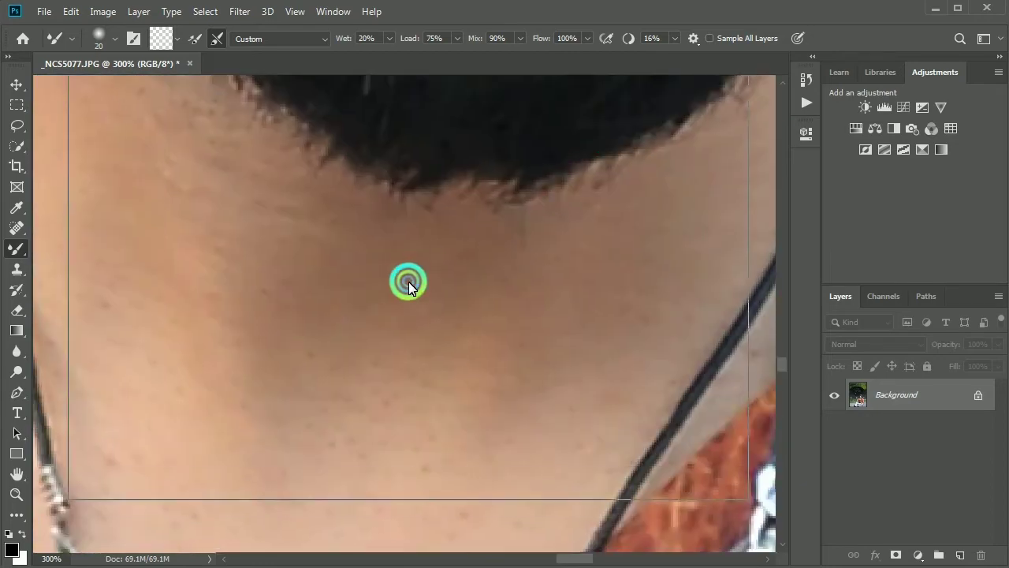
scroll(408, 282, down, 1)
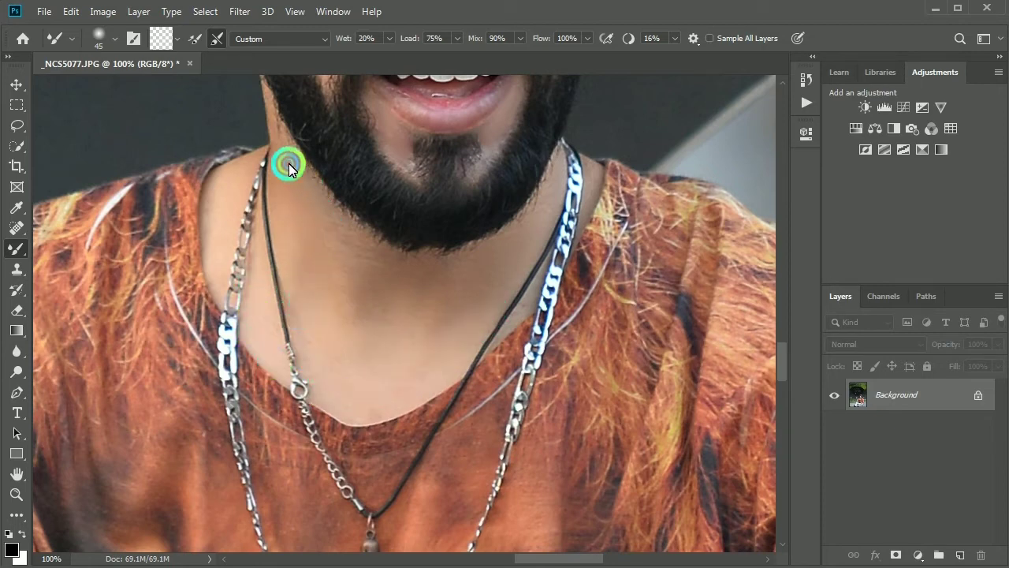
mouse_move(289, 163)
mouse_down()
mouse_move(307, 204)
mouse_move(387, 263)
mouse_up()
drag(348, 239, 294, 175)
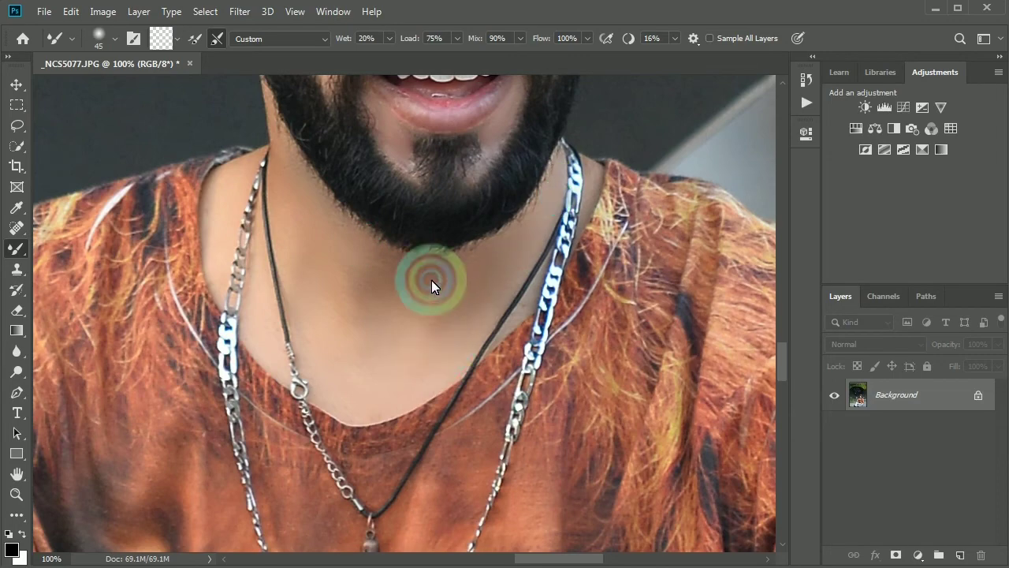
Smooth the exposed knee skin in the ripped jeans beneath the forearm with the brush at size 80
scroll(416, 207, down, 1)
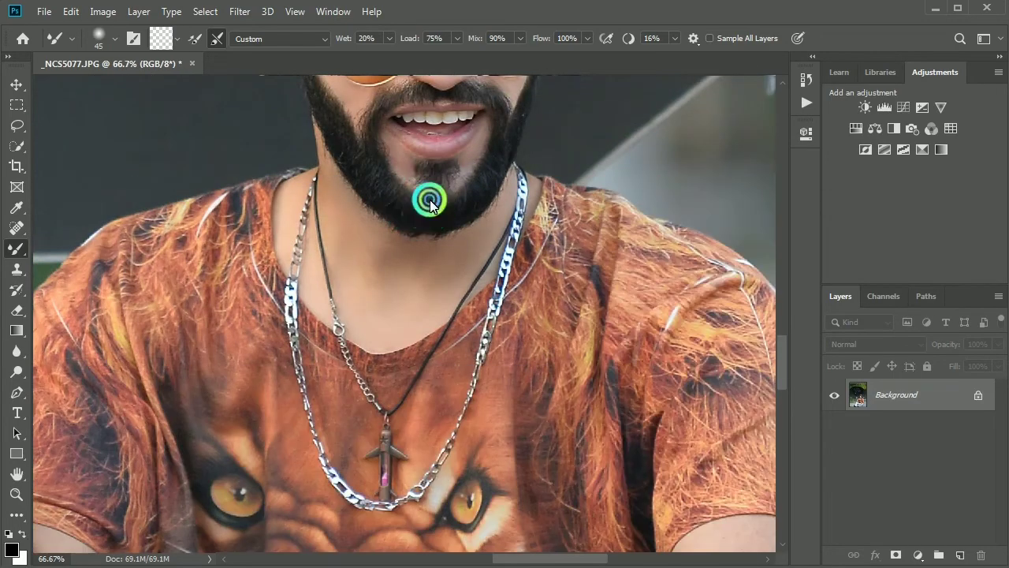
drag(430, 203, 421, 435)
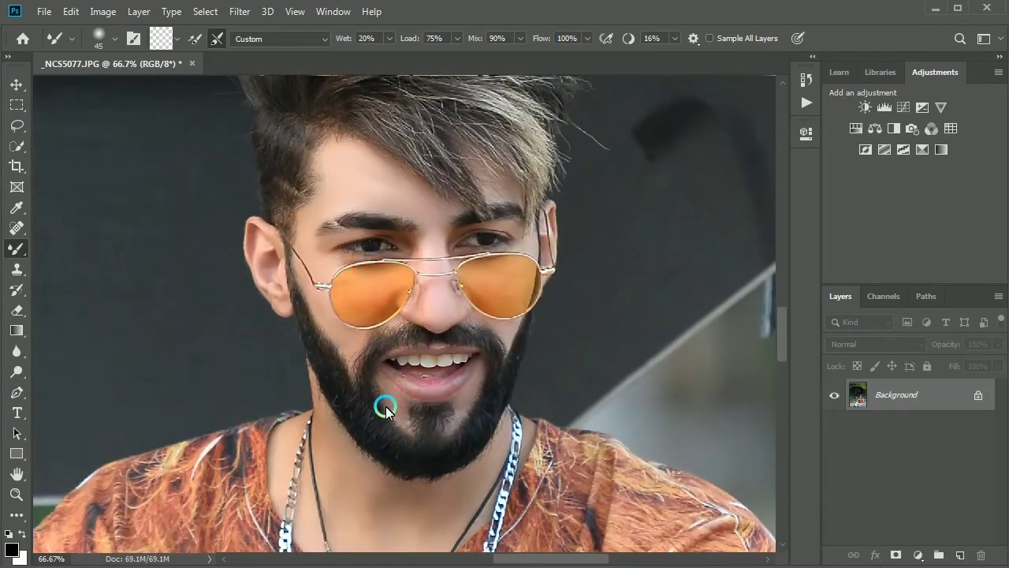
scroll(385, 406, down, 10)
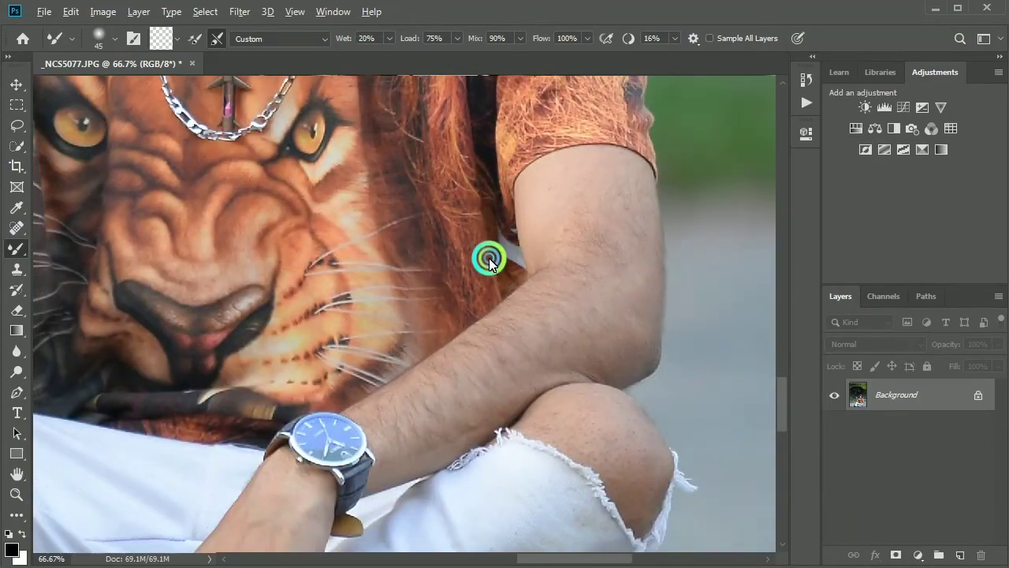
scroll(488, 260, down, 1)
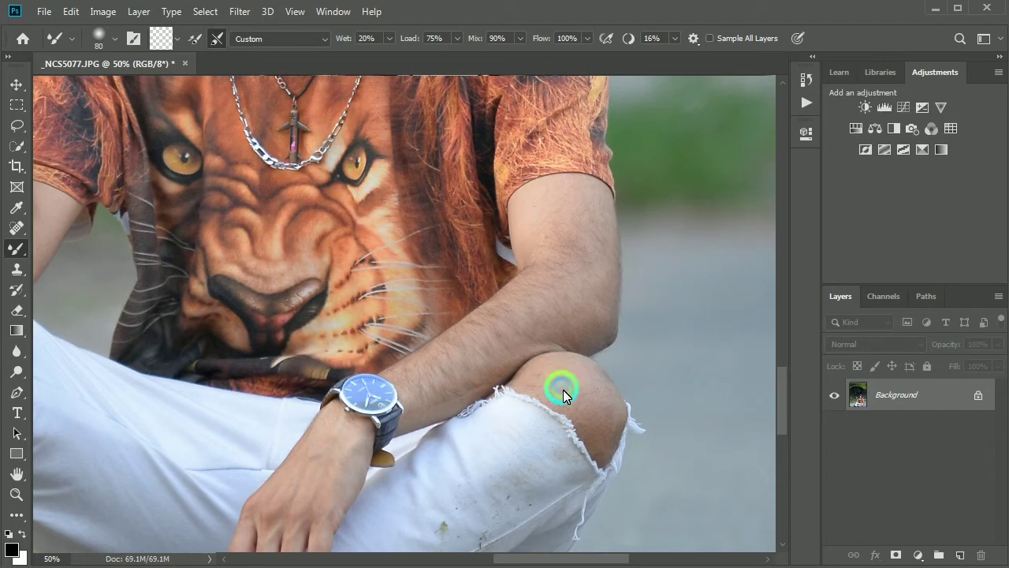
mouse_move(571, 376)
mouse_down()
mouse_move(605, 400)
mouse_move(597, 389)
mouse_move(602, 418)
mouse_move(579, 416)
mouse_move(601, 446)
mouse_up()
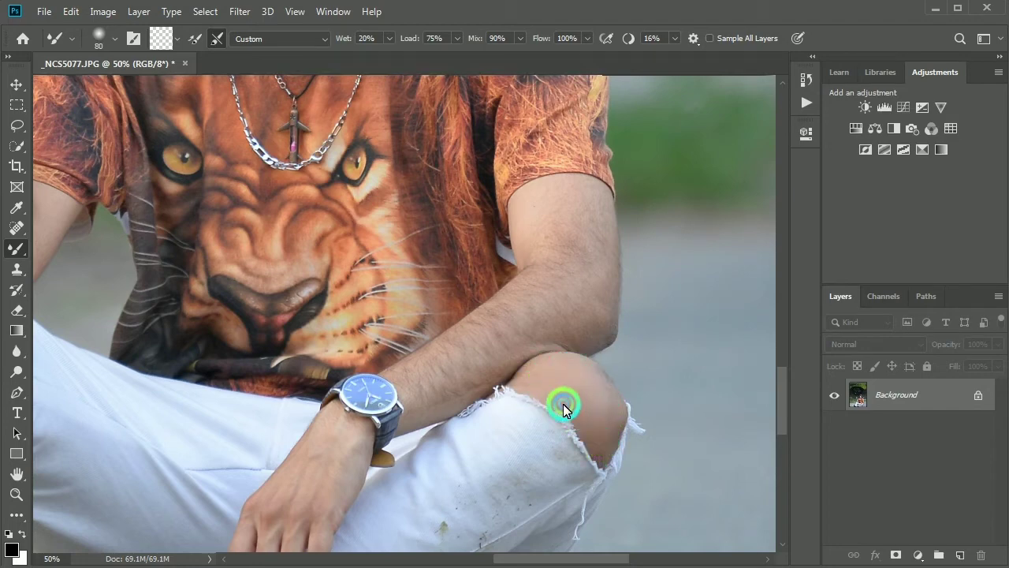
Smooth the skin showing through the torn jeans on the man's other knee
drag(93, 421, 405, 361)
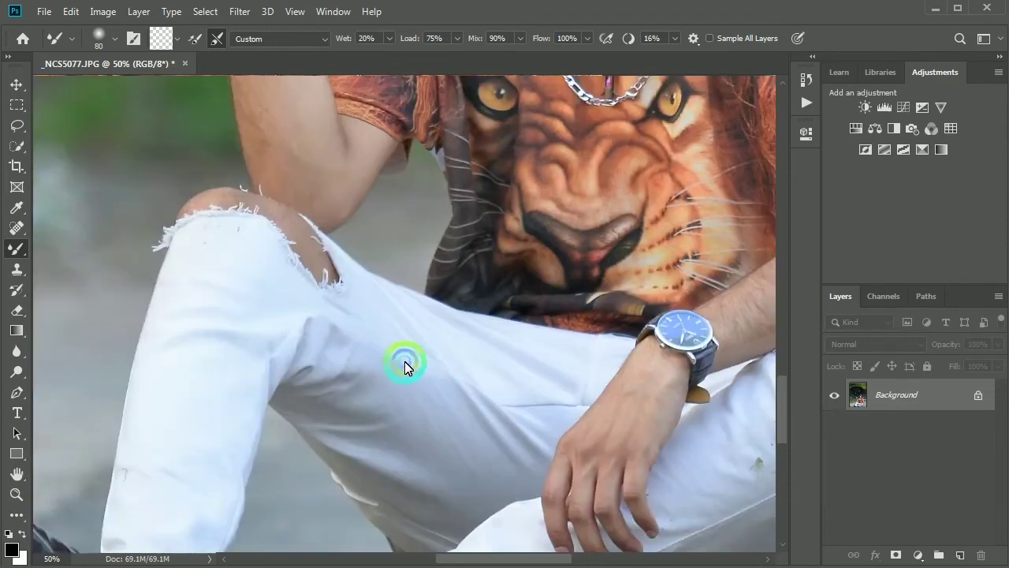
drag(342, 279, 371, 335)
drag(329, 298, 334, 307)
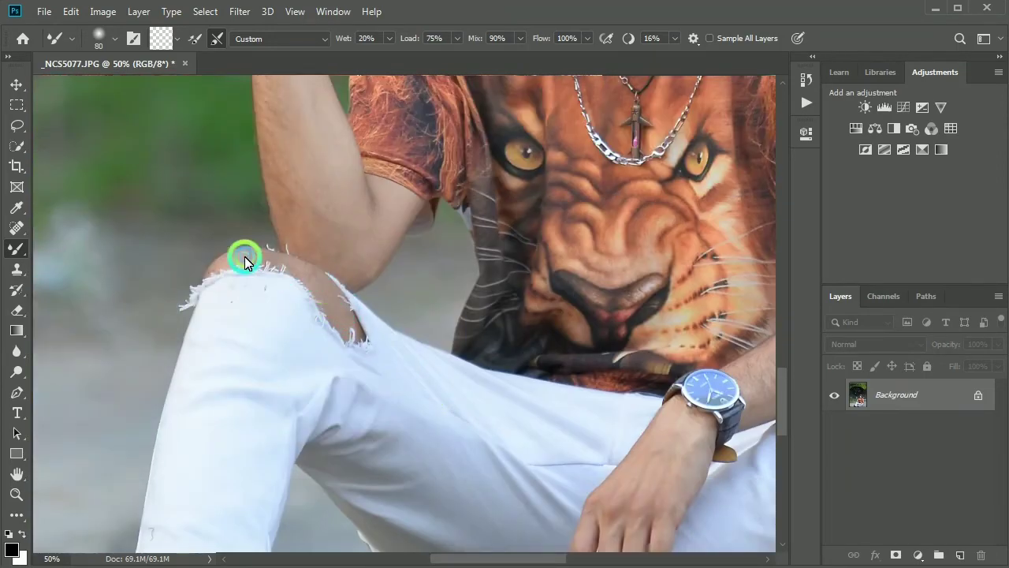
Examine the overall retouch across the whole photo, from the umbrella down to the shoes
scroll(392, 257, down, 2)
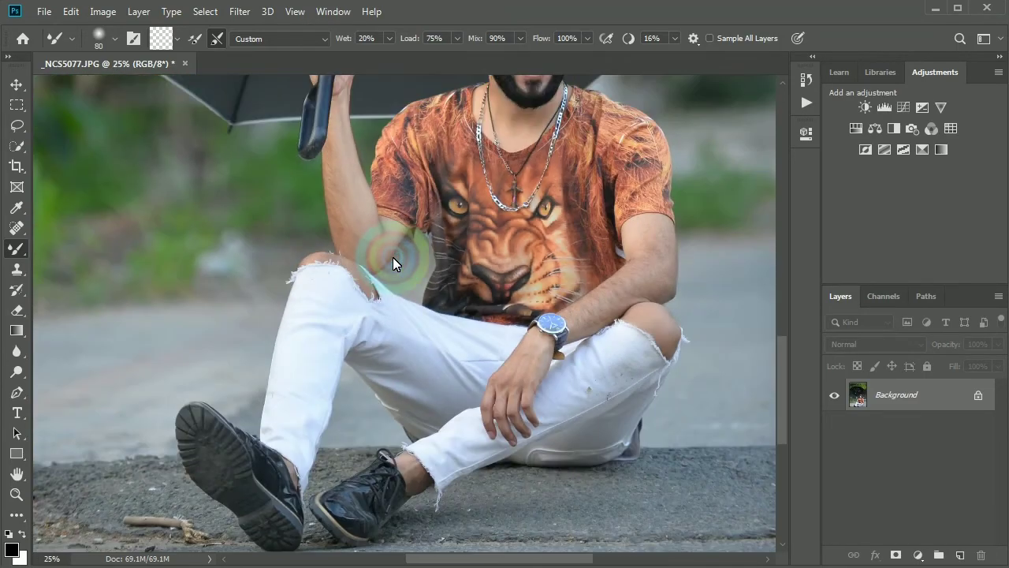
click(554, 311)
scroll(554, 311, down, 1)
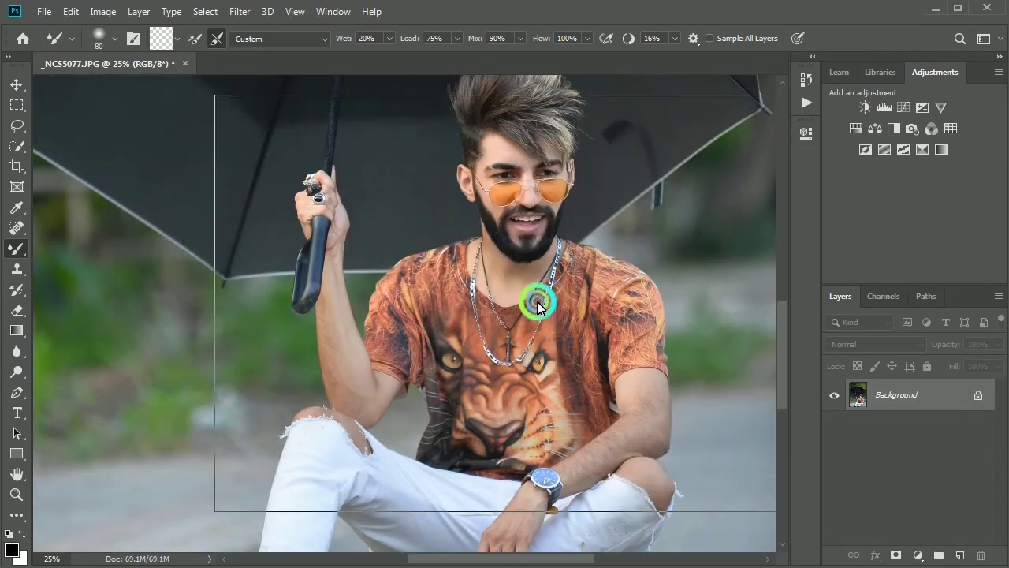
scroll(468, 315, right, 3)
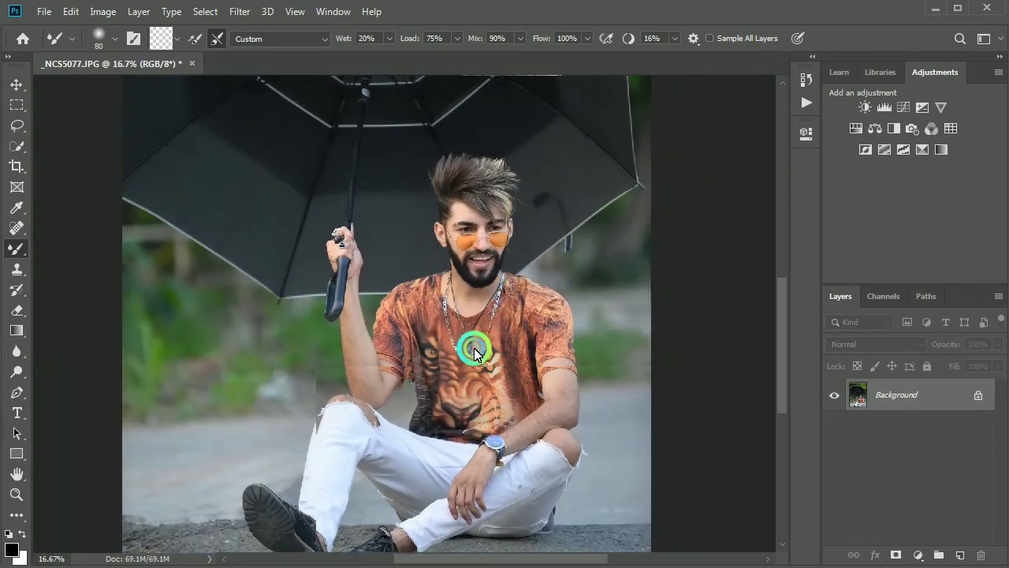
scroll(506, 303, down, 1)
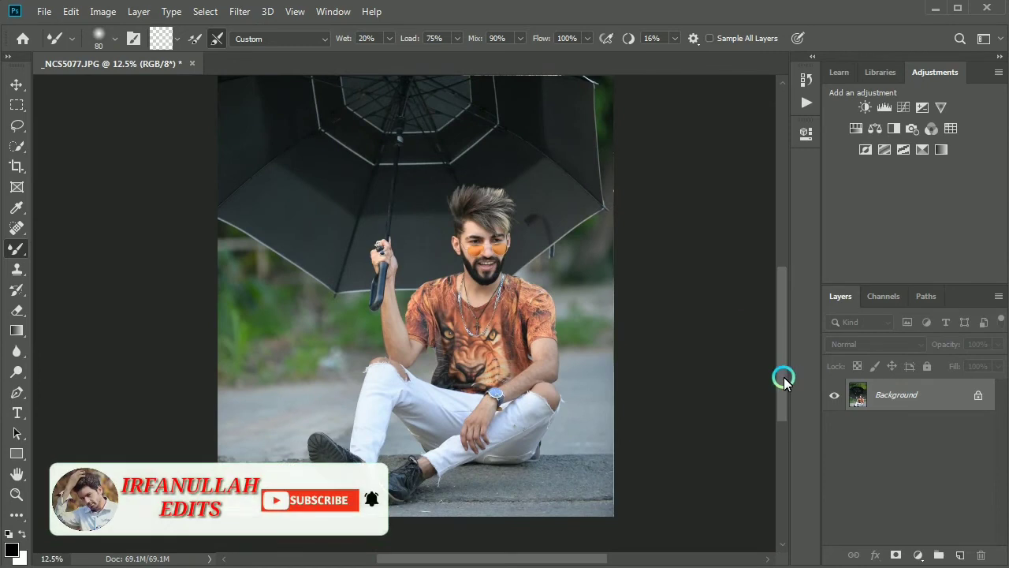
drag(781, 376, 781, 344)
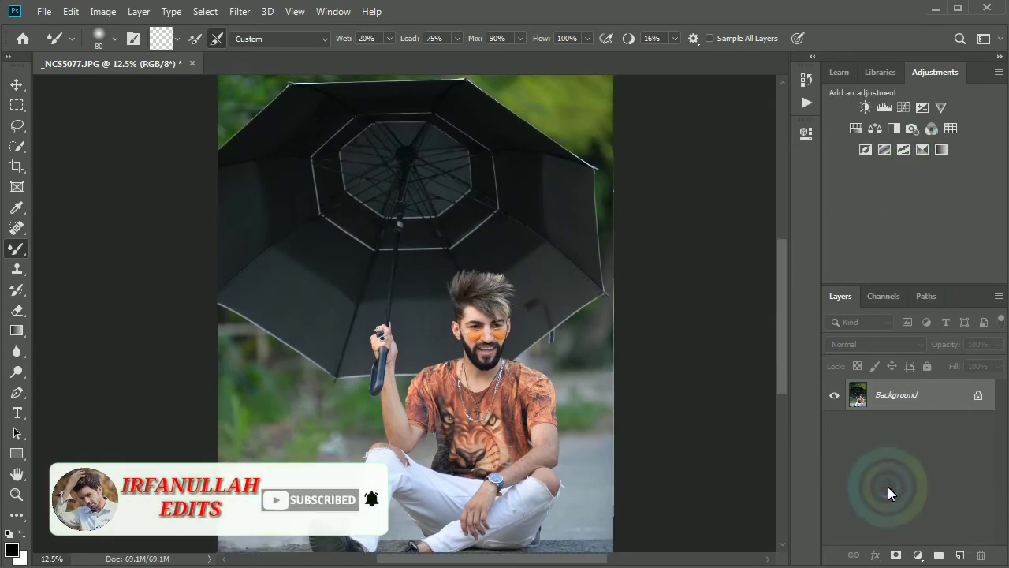
Play the haji action from the haji action set to recolor the photo
click(331, 12)
click(335, 121)
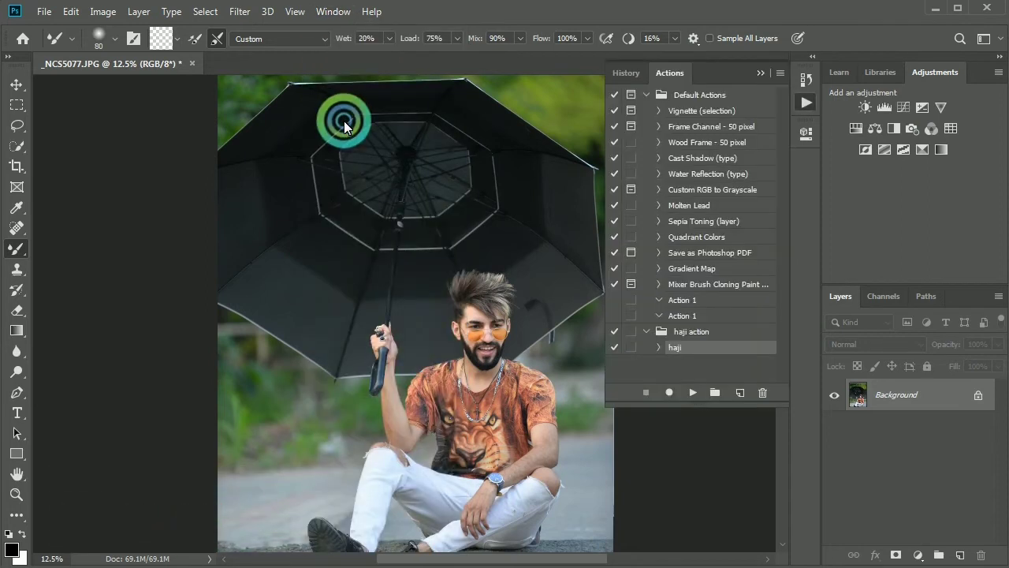
click(699, 340)
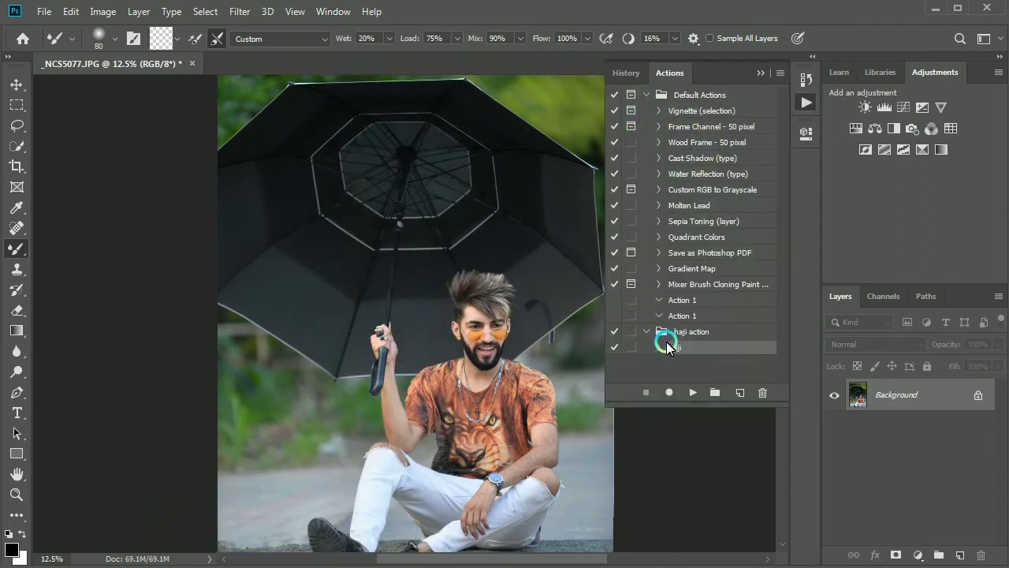
click(703, 351)
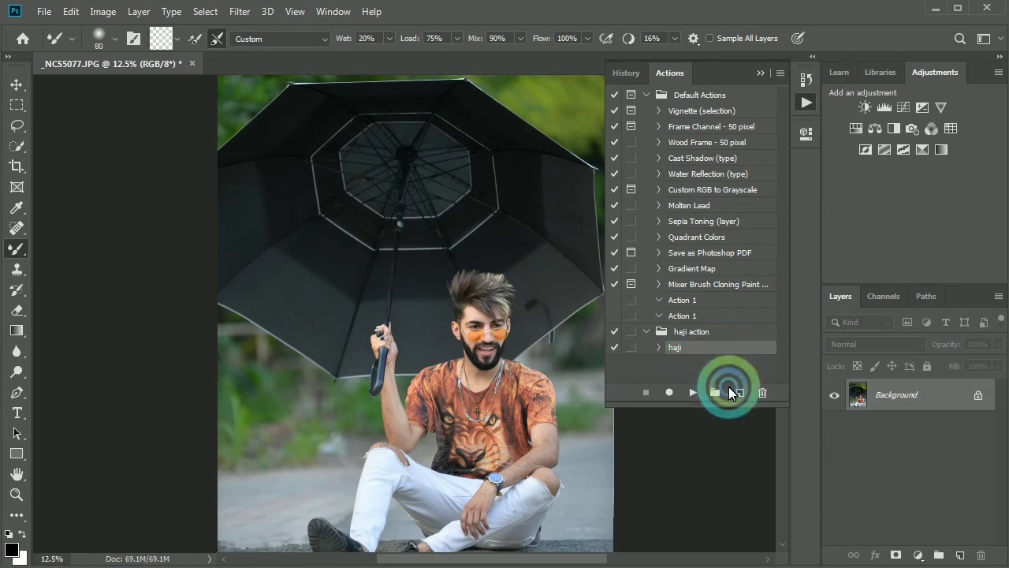
click(693, 392)
click(703, 95)
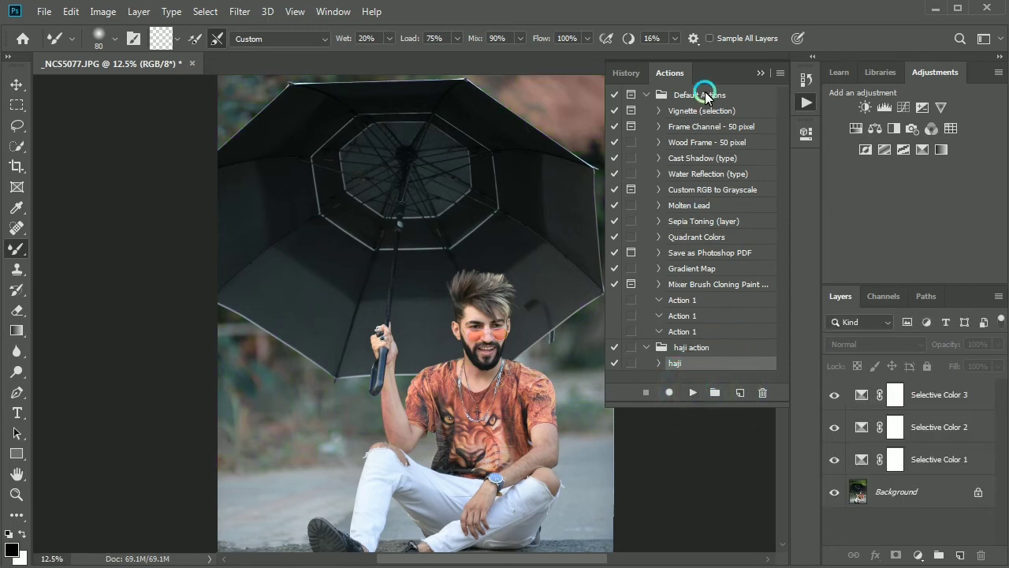
click(754, 72)
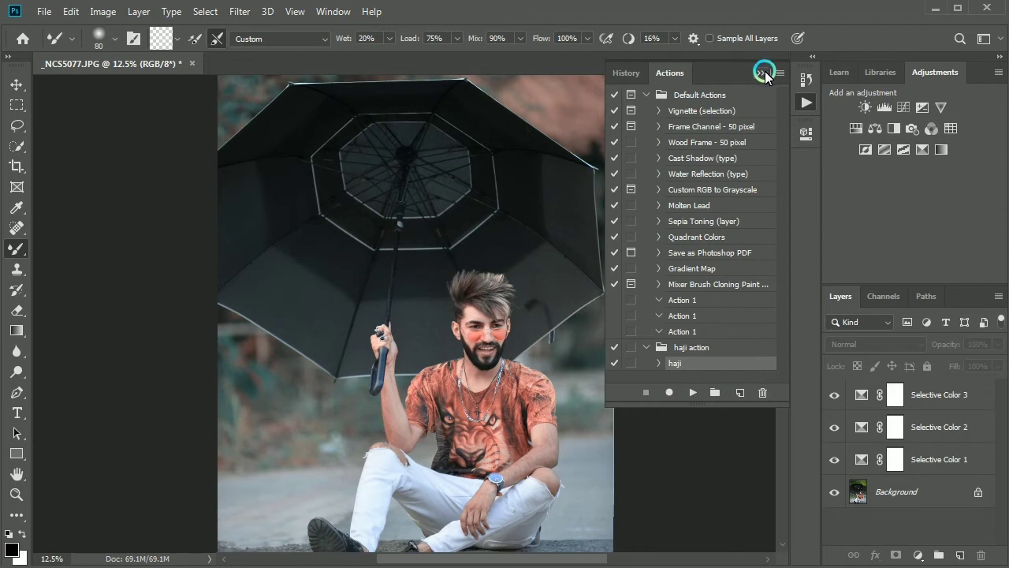
click(760, 73)
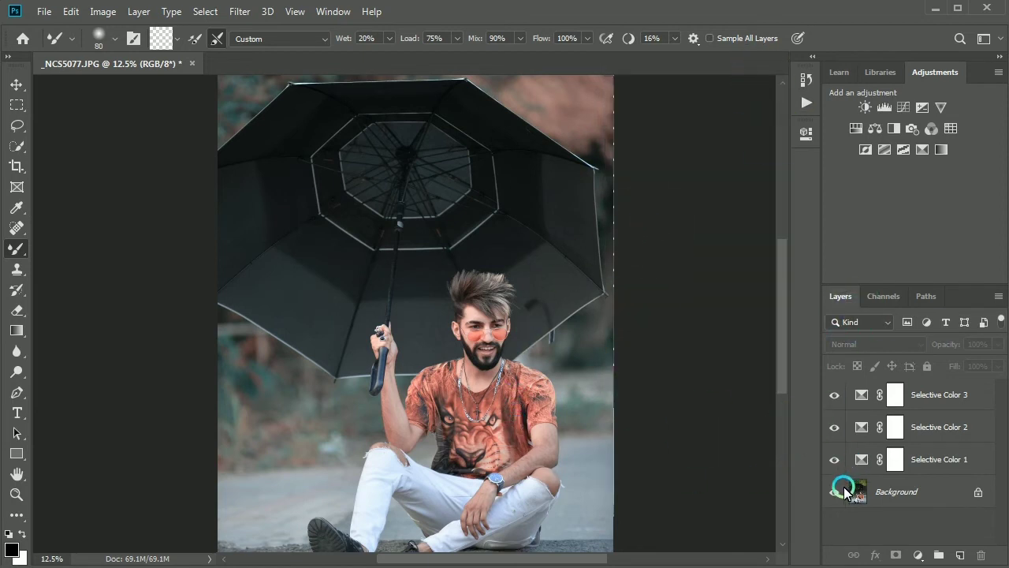
Hide the three Selective Color layers and show them again one by one to compare their effects
click(834, 394)
click(833, 424)
click(836, 457)
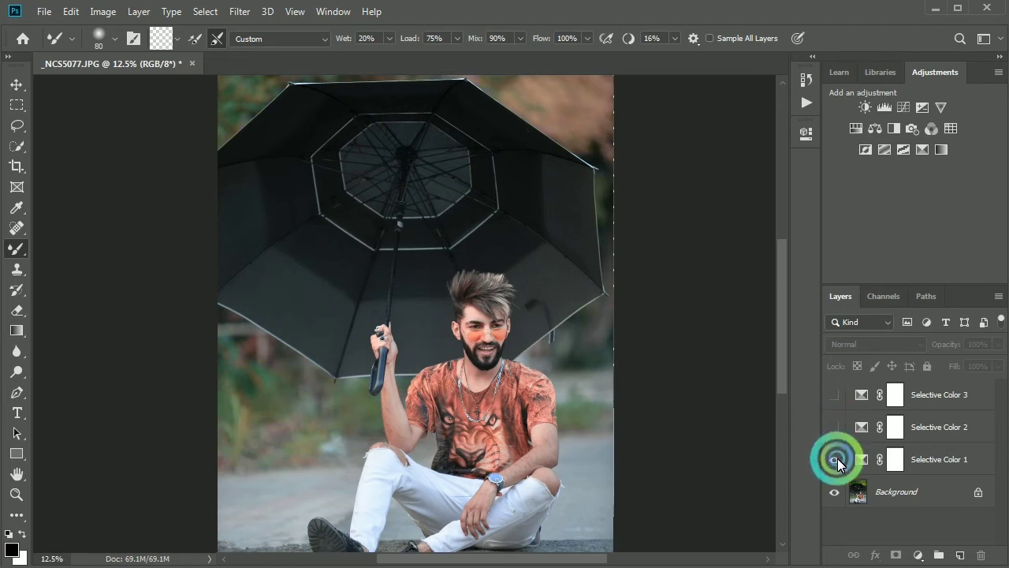
click(835, 459)
click(835, 426)
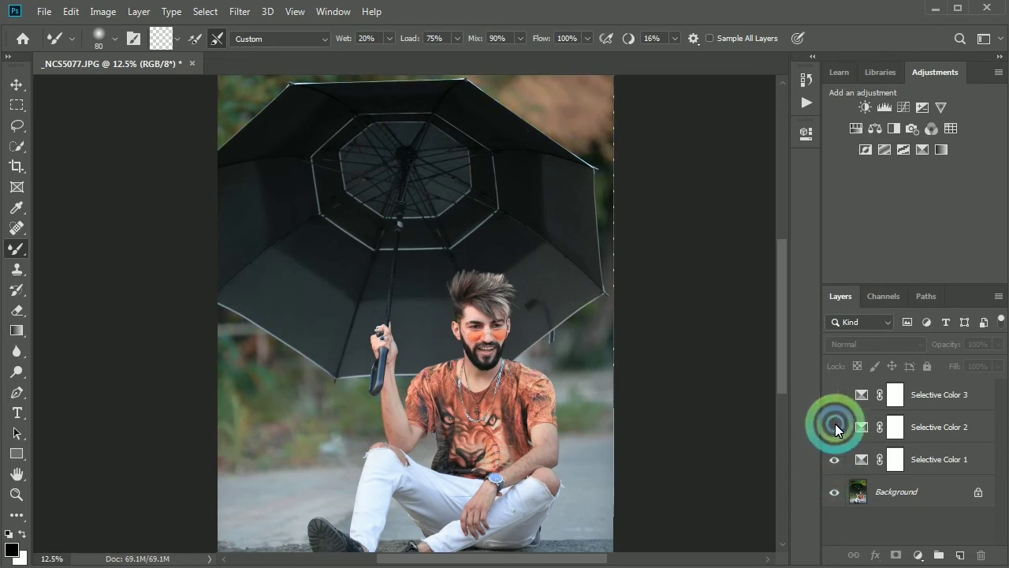
click(834, 395)
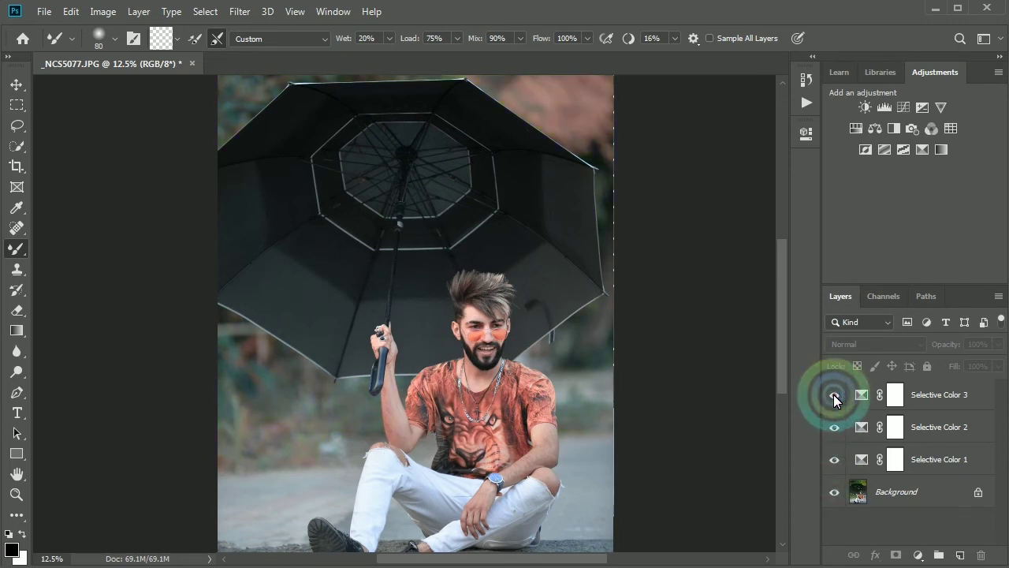
Add a Color Lookup adjustment layer above the Selective Color layers
click(945, 491)
click(917, 97)
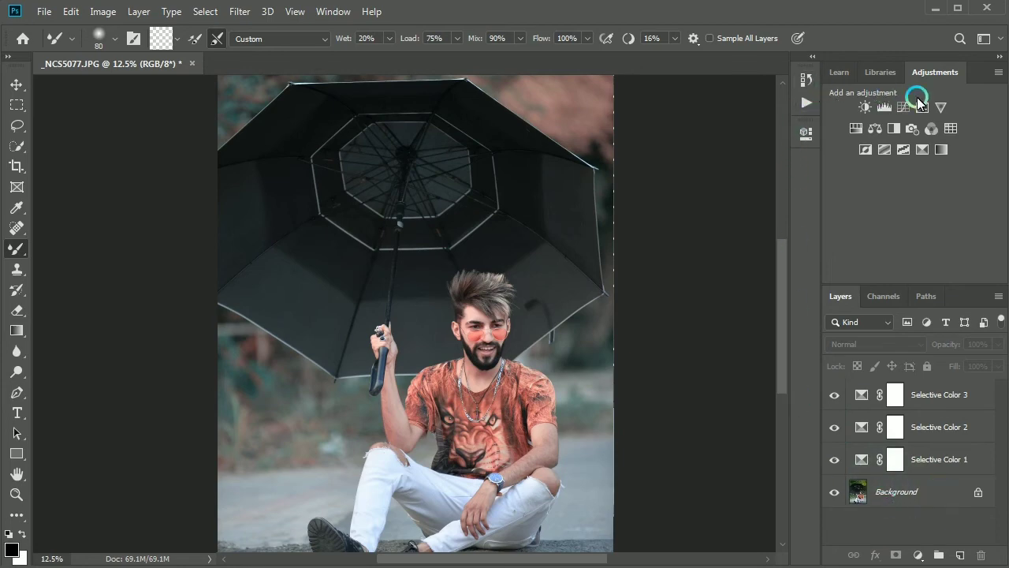
click(952, 126)
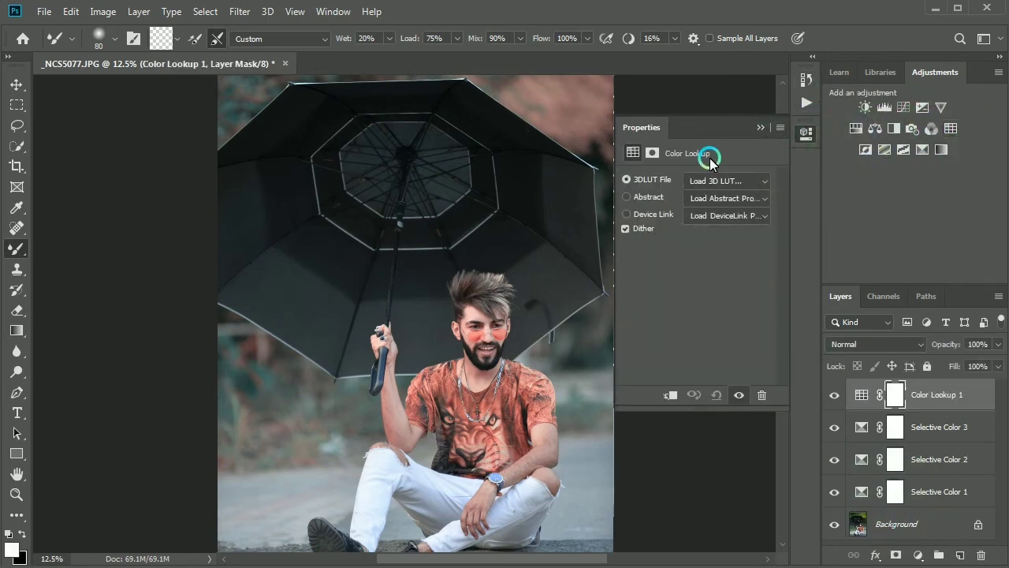
Try the NightFromDay.CUBE and Rec709_Kodak Elite Chrome 200_VS.cube 3D LUTs on the Color Lookup layer
click(726, 183)
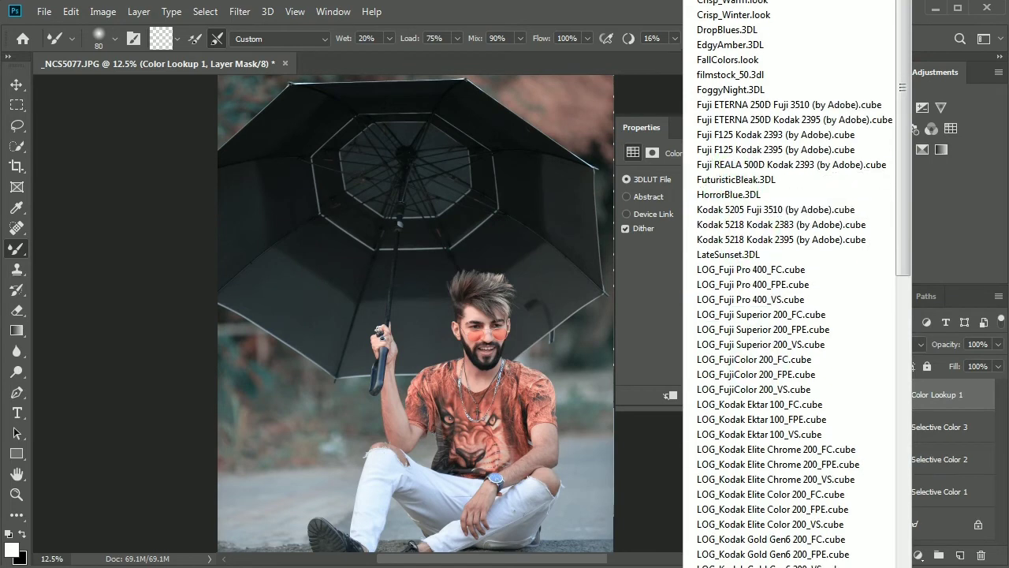
scroll(788, 473, down, 5)
click(893, 223)
drag(893, 223, 901, 540)
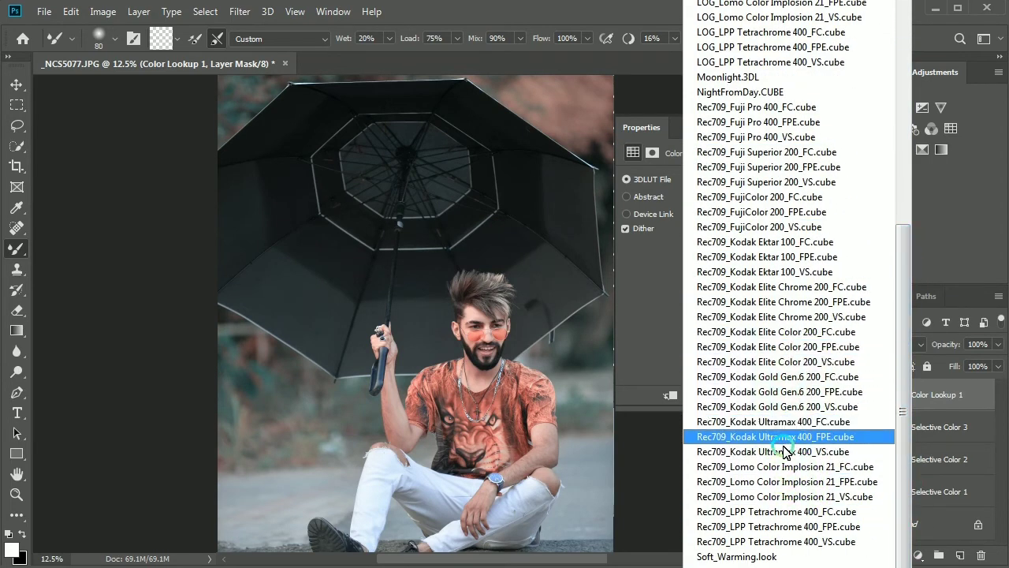
click(771, 254)
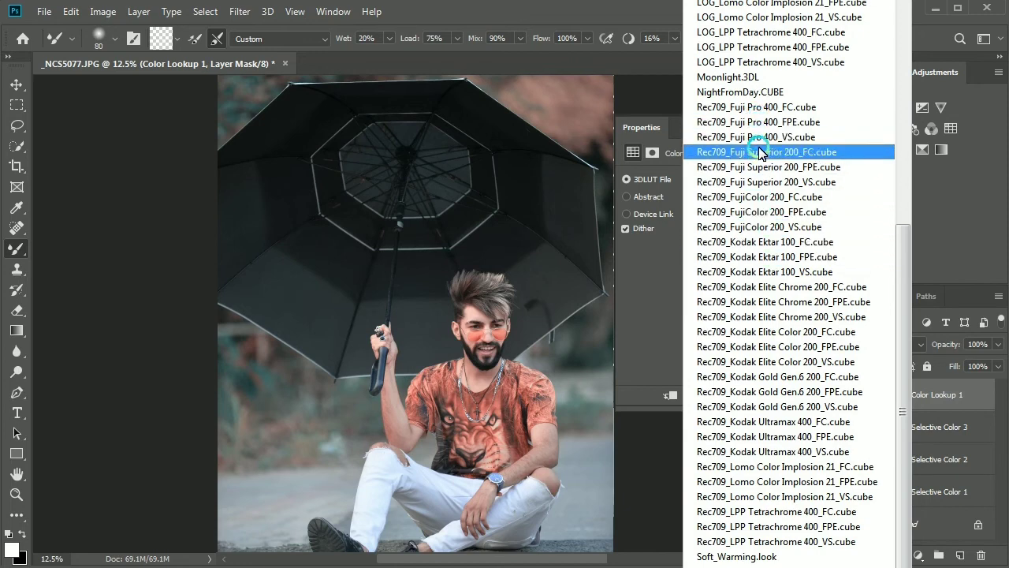
click(761, 93)
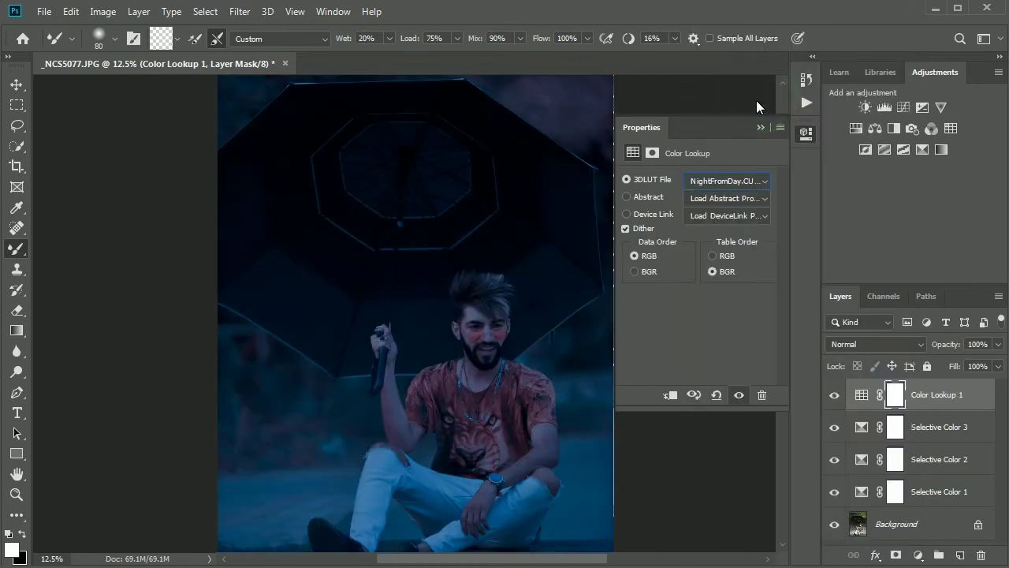
click(733, 181)
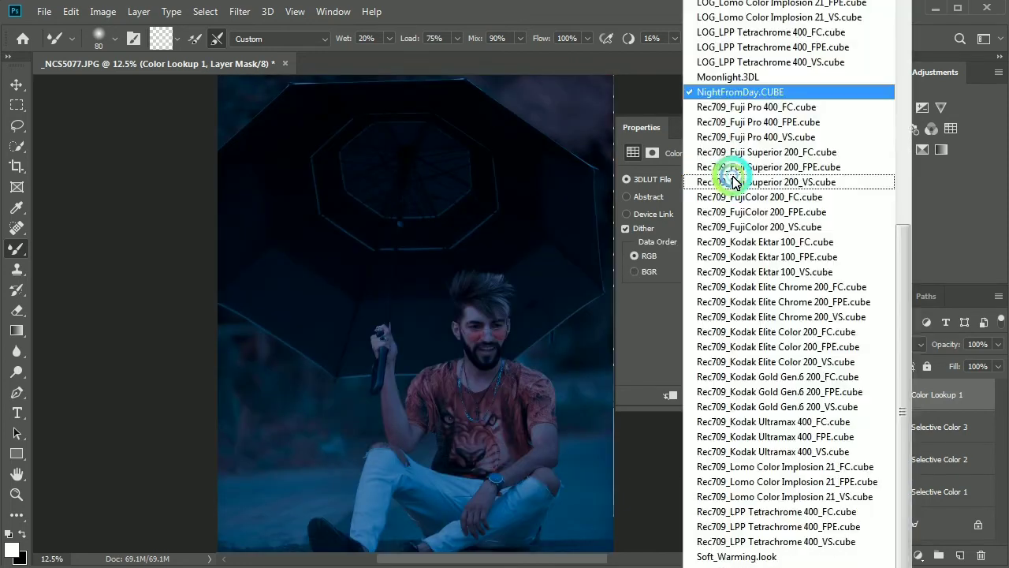
click(753, 316)
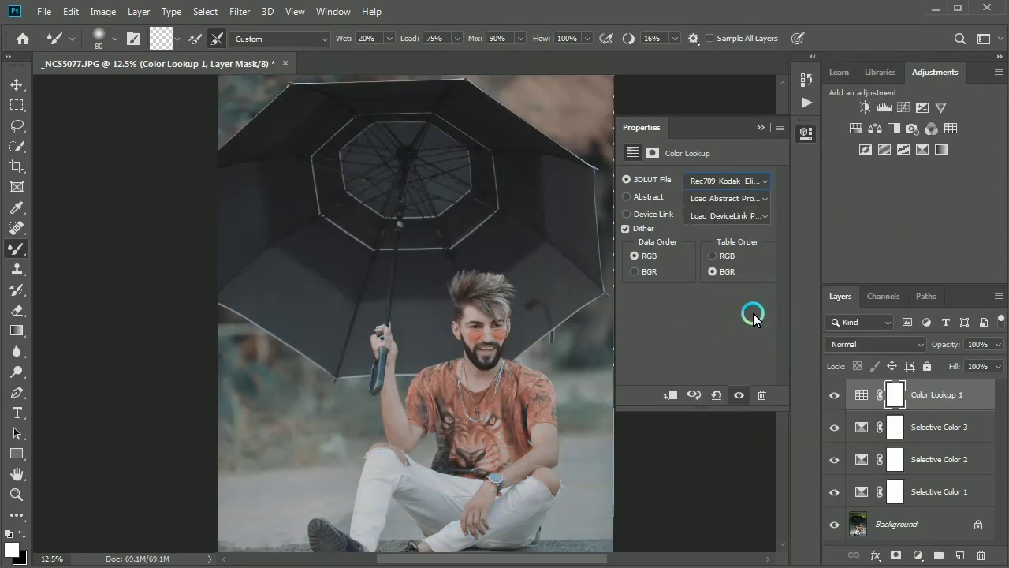
click(722, 215)
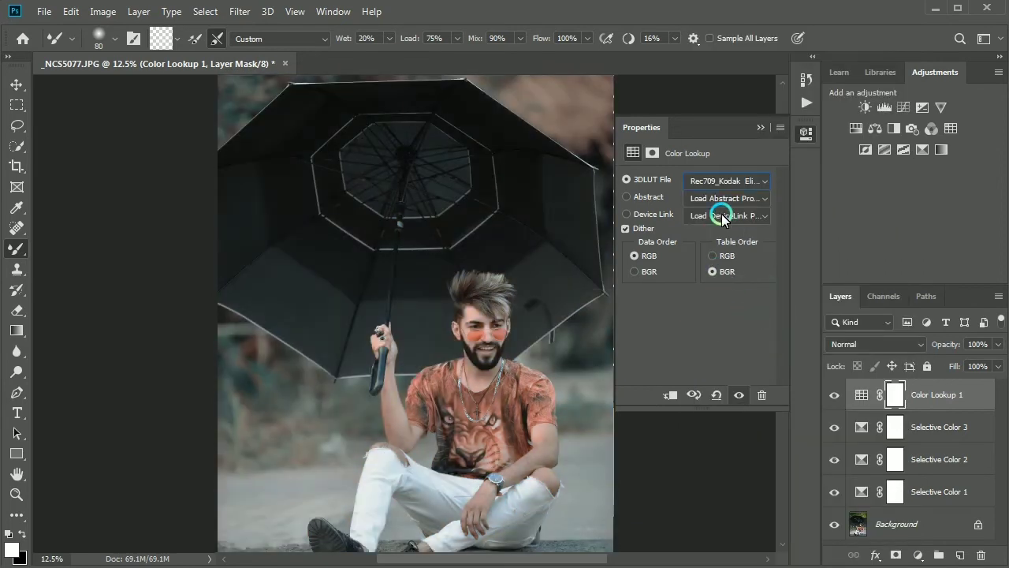
Set the Color Lookup layer's 3D LUT to LOG_Kodak Elite Color 200_FC.cube
click(719, 183)
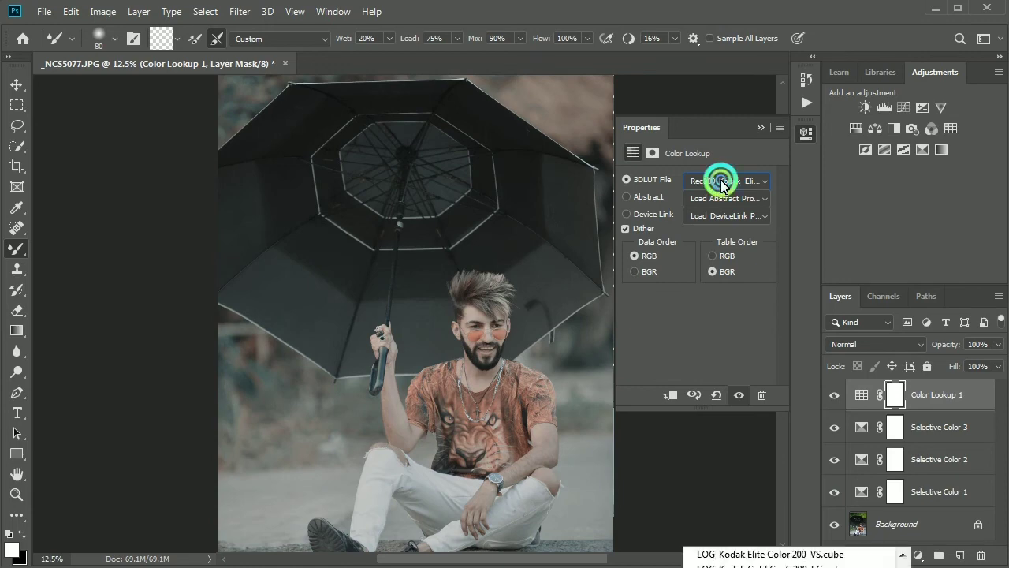
scroll(755, 217, up, 3)
scroll(755, 217, up, 4)
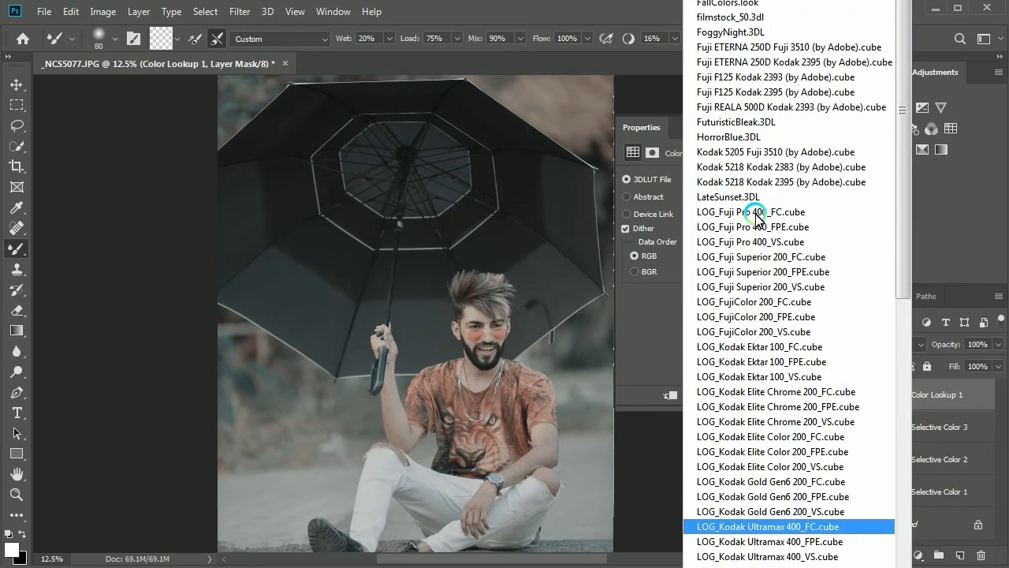
click(777, 435)
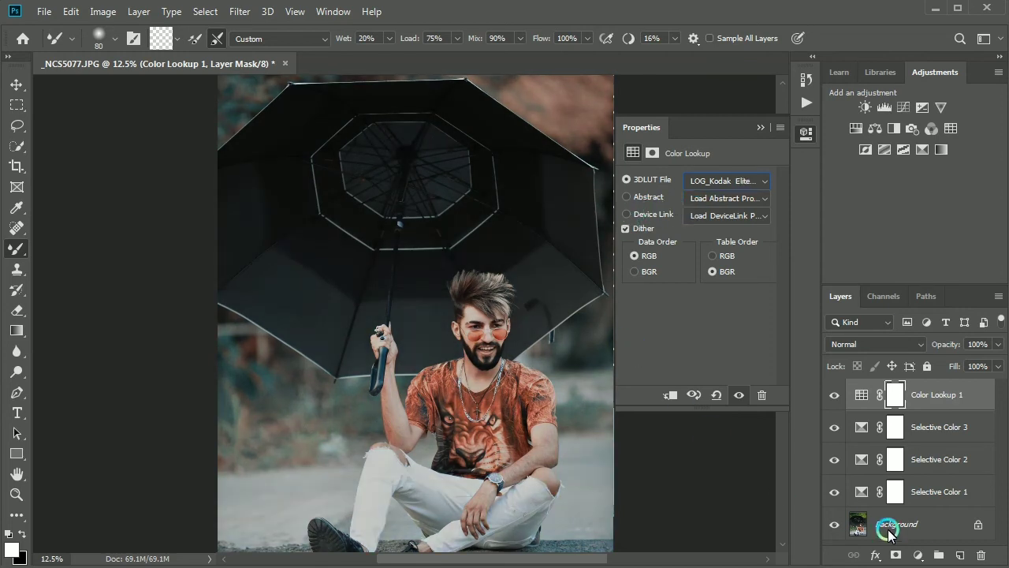
Collapse the adjustment properties, then hide and show the Color Lookup layer to compare its effect on the portrait
click(755, 128)
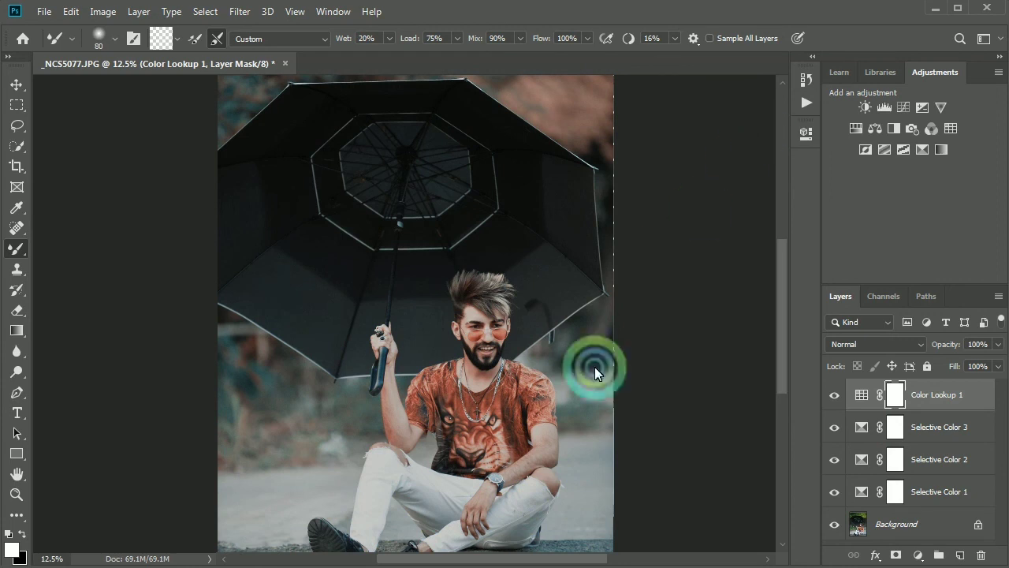
click(834, 395)
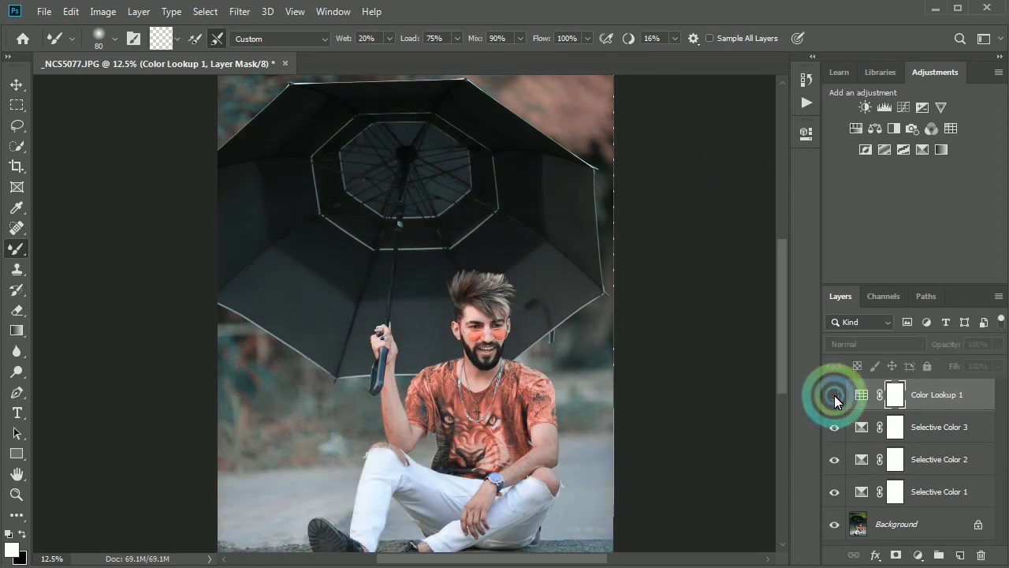
click(835, 395)
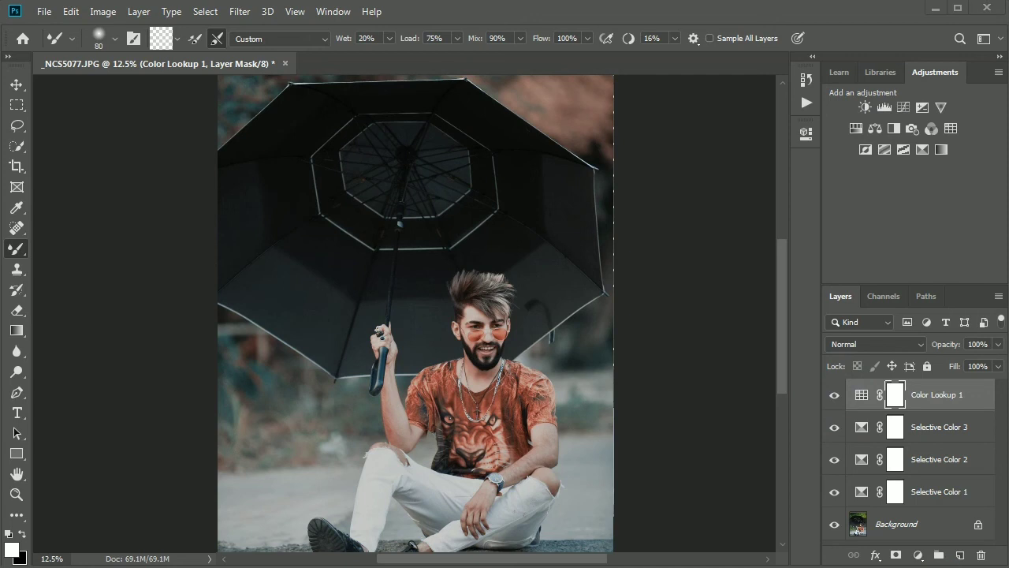
Hide the Color Lookup layer and all three Selective Color layers to view the whole ungraded portrait
click(676, 530)
click(489, 363)
drag(781, 316, 781, 288)
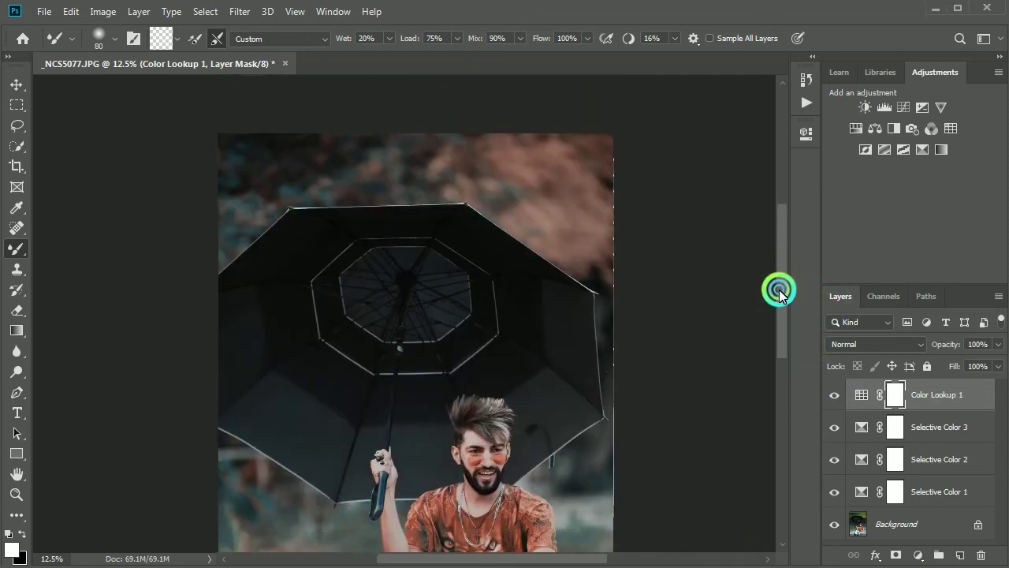
key(ctrl+minus)
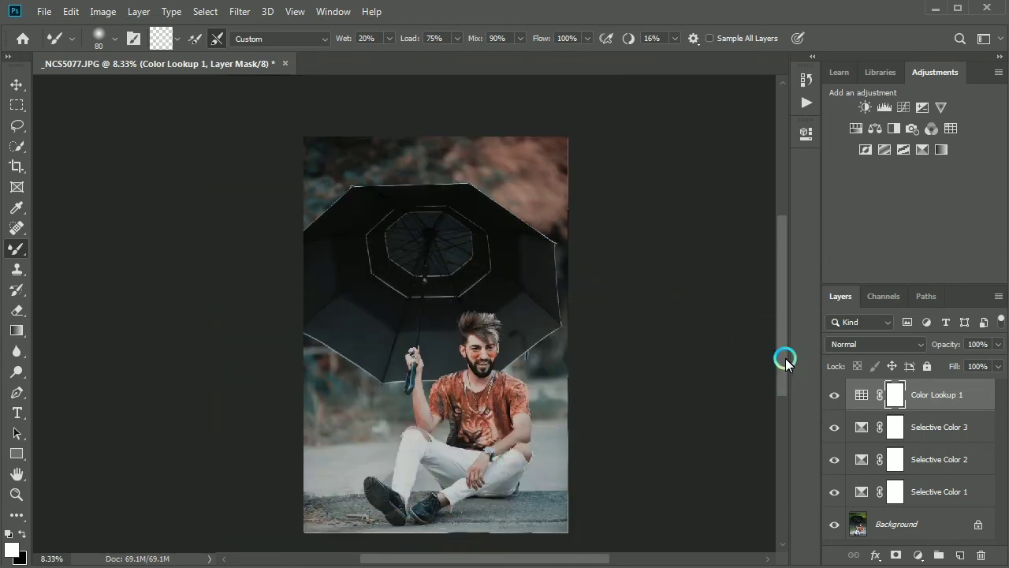
mouse_move(784, 355)
mouse_down()
mouse_move(785, 371)
mouse_move(788, 360)
mouse_up()
click(834, 395)
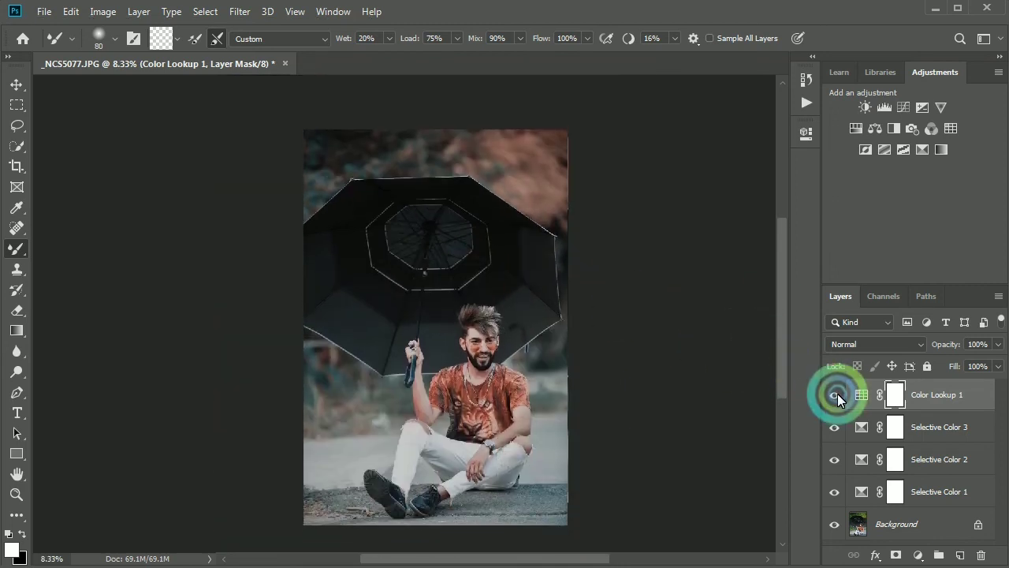
drag(838, 400, 838, 483)
click(838, 482)
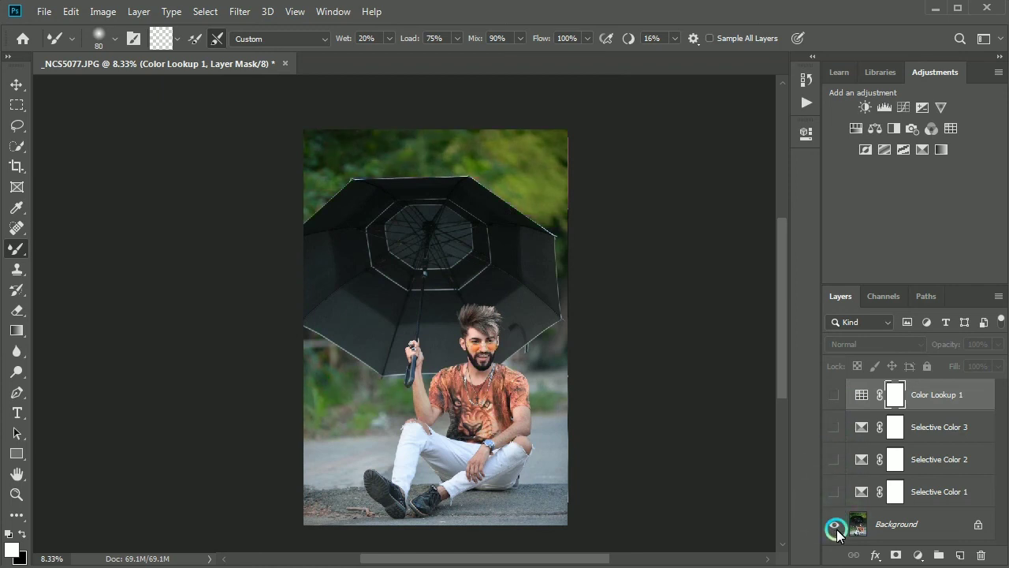
Show Selective Color 1, 2 and 3 and the Color Lookup layer again one by one to compare each grading stage
click(834, 492)
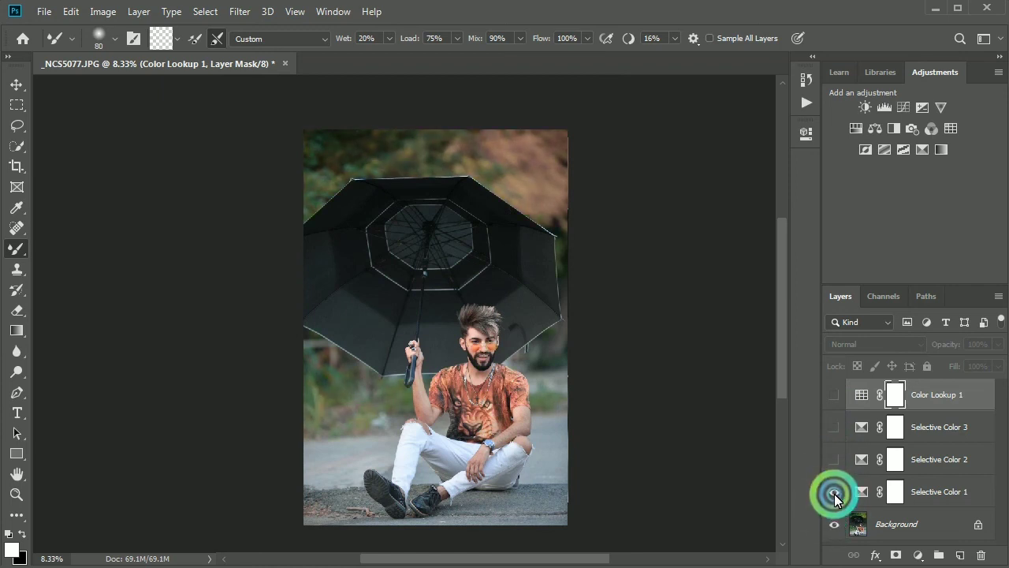
click(835, 460)
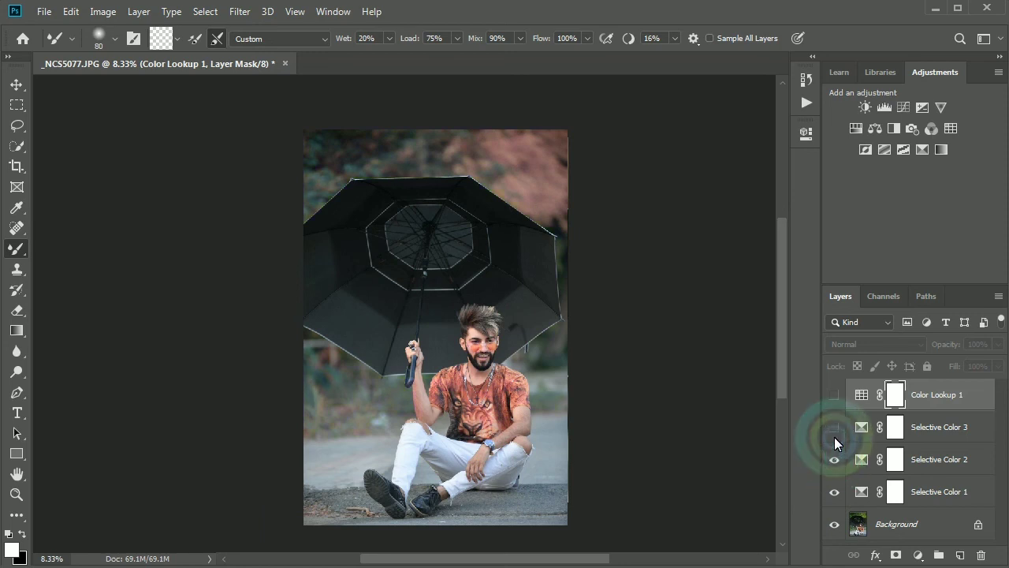
click(834, 426)
click(835, 394)
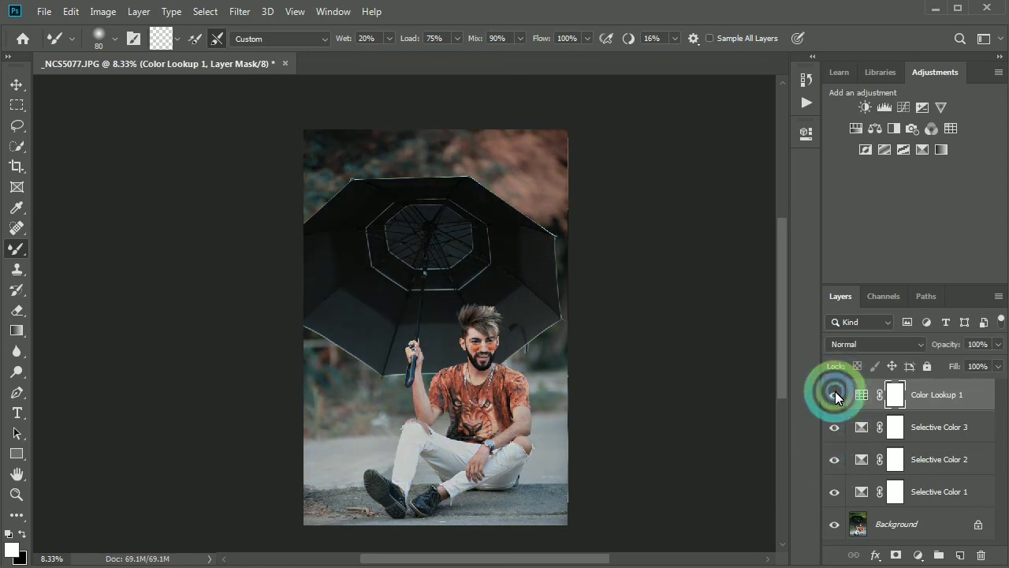